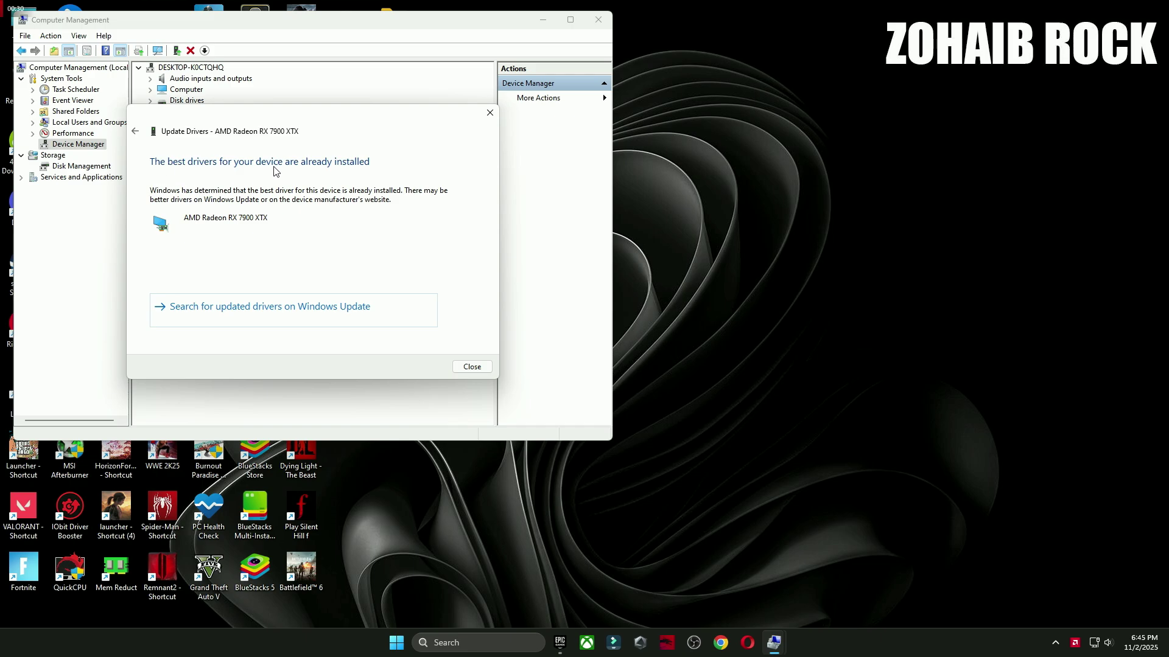
Check the driver version and update status in AMD Software, and close it together with Computer Management
right_click(682, 194)
left_click(741, 338)
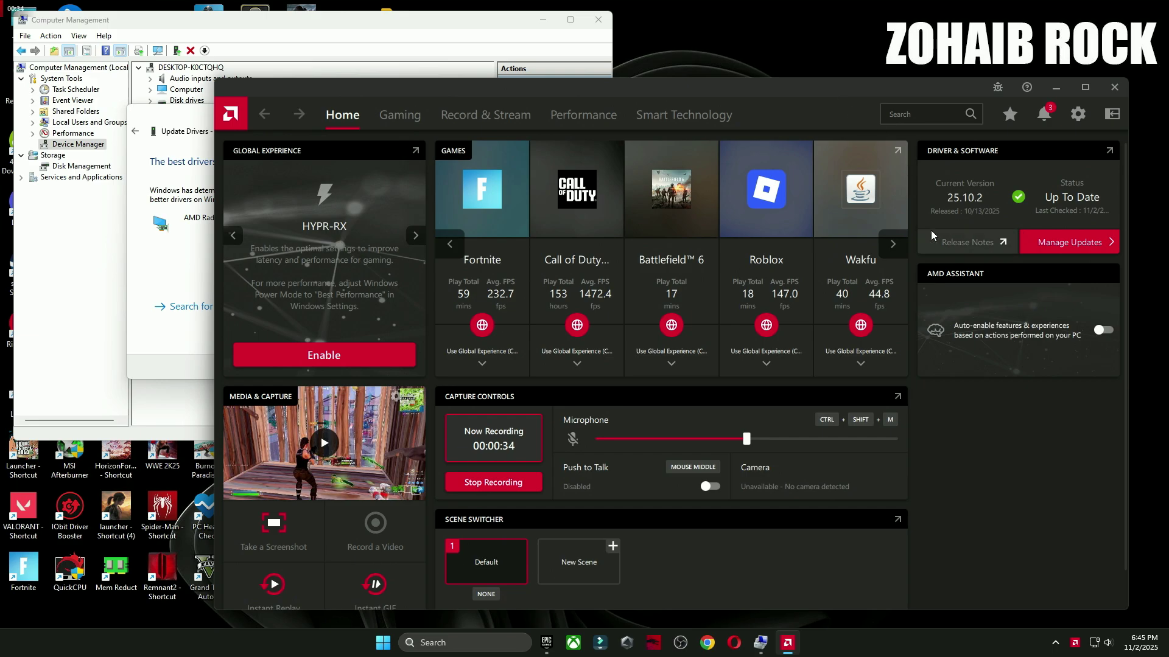
left_click(1115, 87)
key("Escape")
left_click(598, 20)
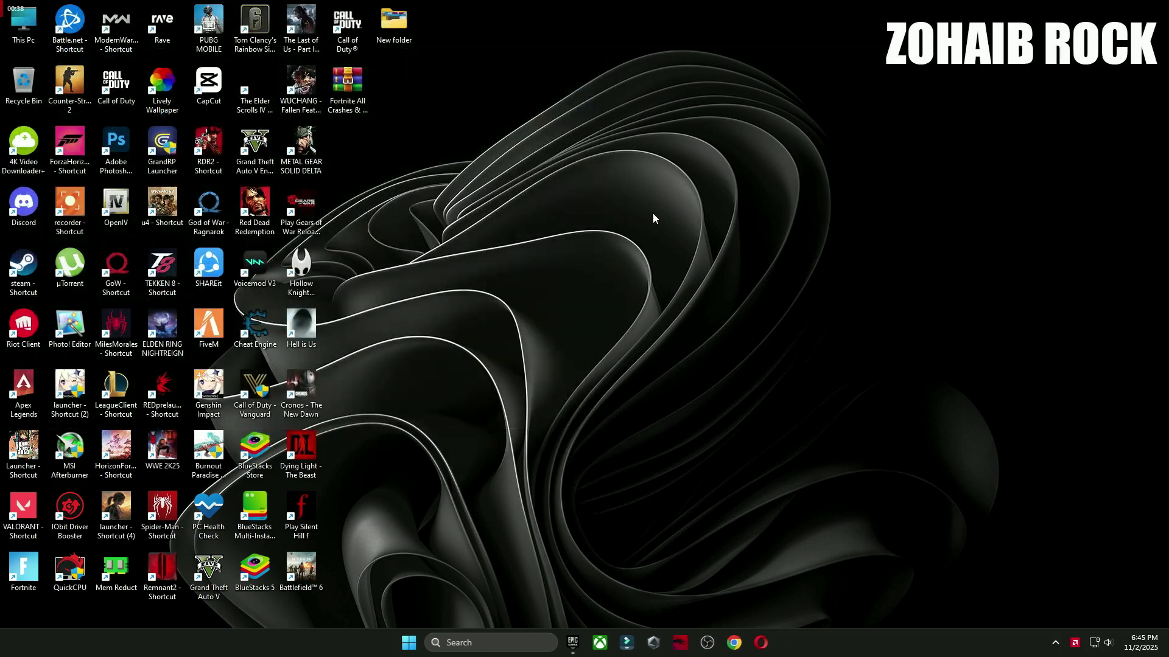
Open the Win64 folder of the Fortnite installation at YouTube Project (G:) > Games > Fortnite > FortniteGame > Binaries
double_click(23, 24)
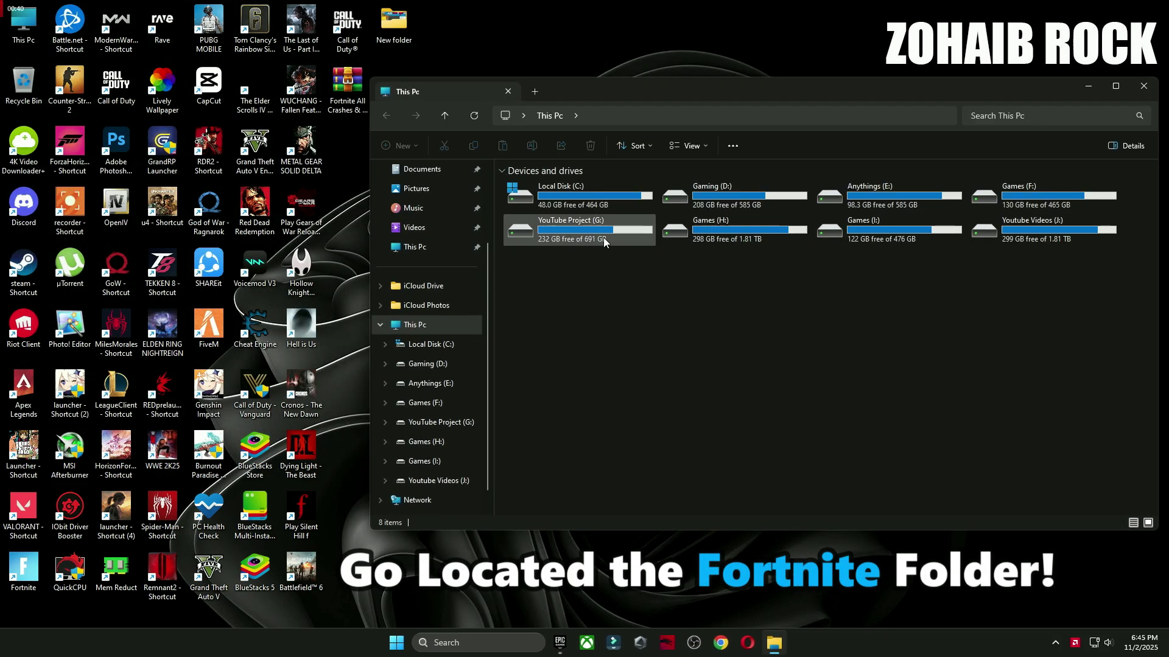
double_click(604, 238)
scroll(603, 252, "down", 3)
double_click(531, 208)
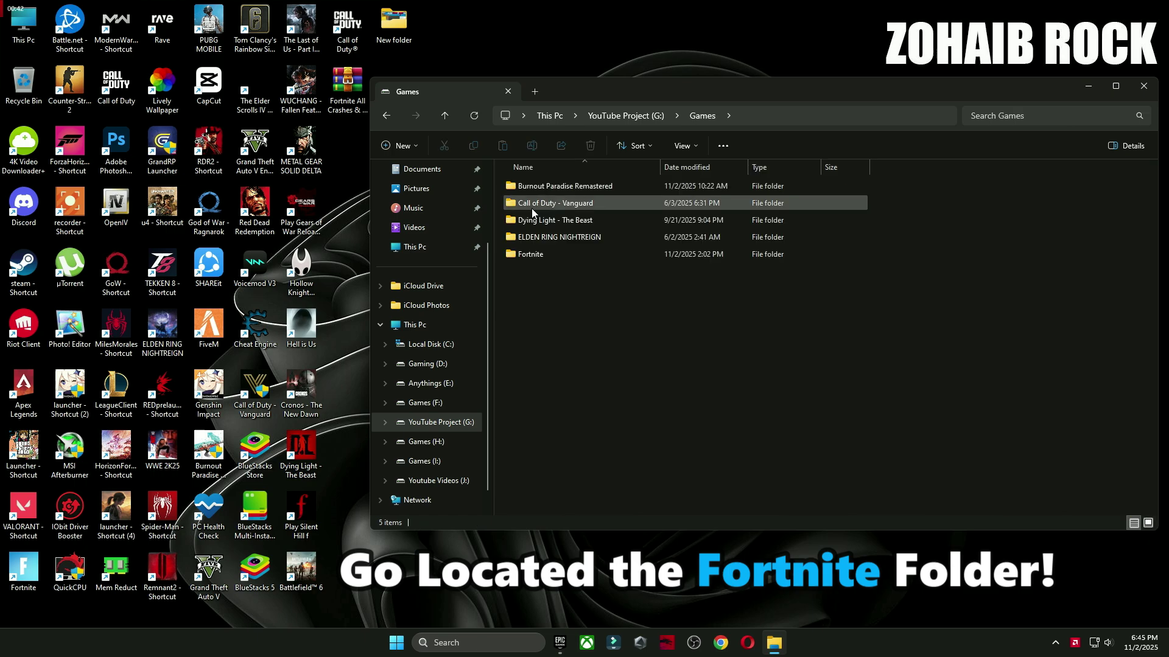
double_click(553, 253)
left_click(545, 238)
double_click(545, 239)
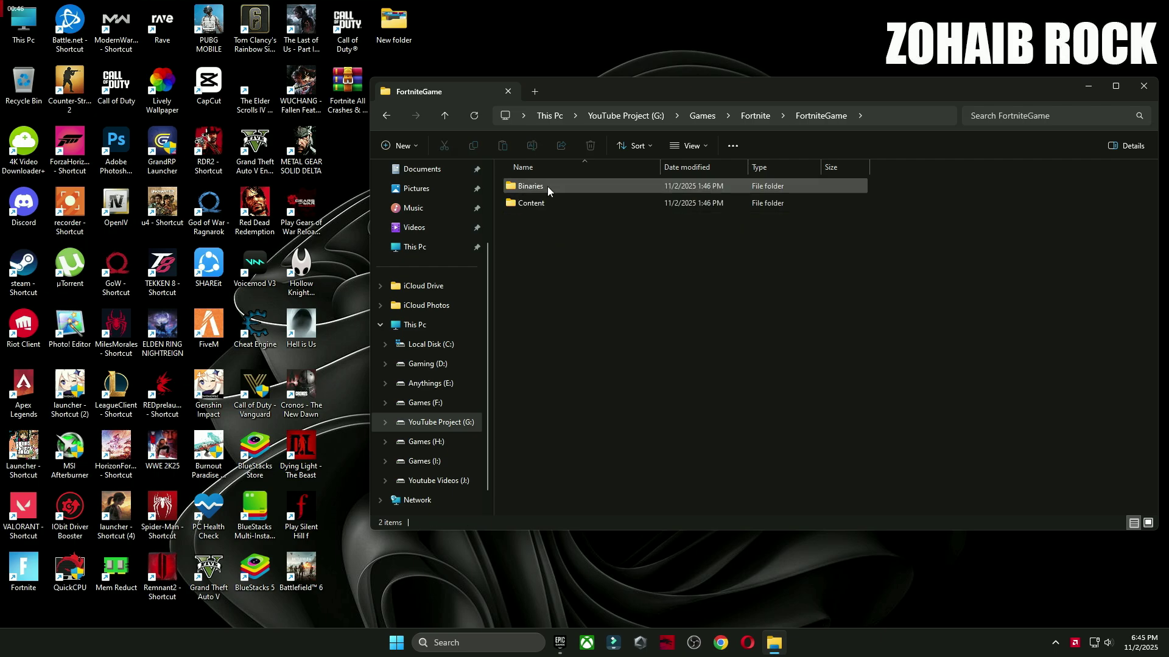
double_click(553, 186)
double_click(565, 205)
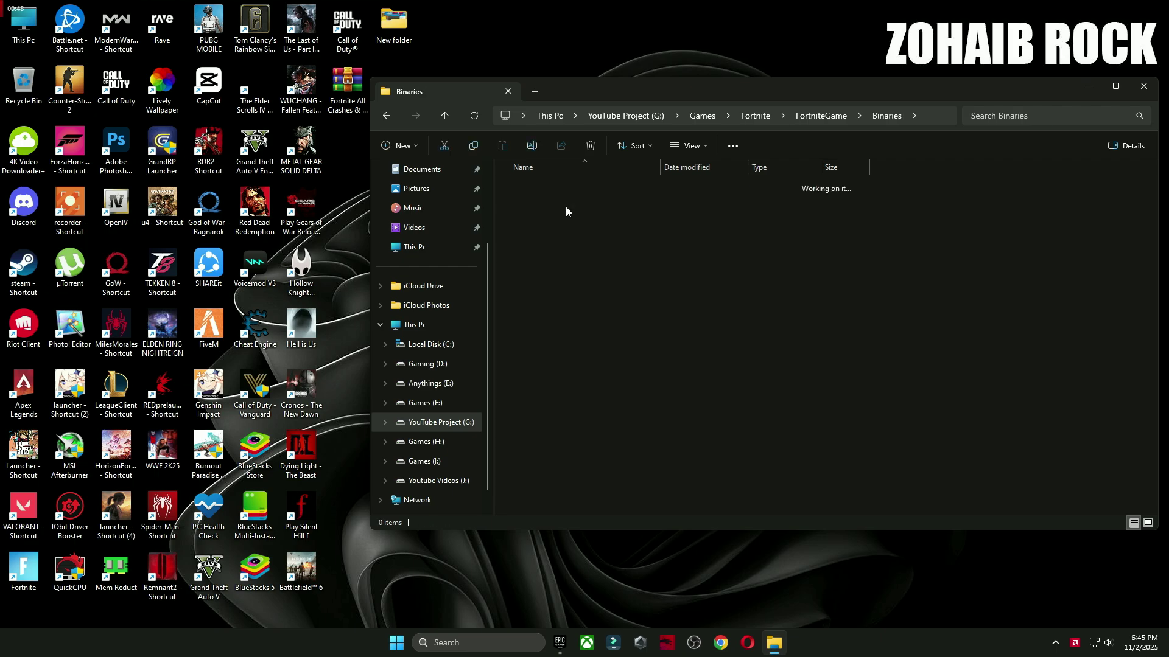
Disable running as administrator and the Disable fullscreen optimizations option for FortniteClient-Win64-Shipping, accepting its high DPI settings and saving the compatibility changes
scroll(567, 235, "down", 15)
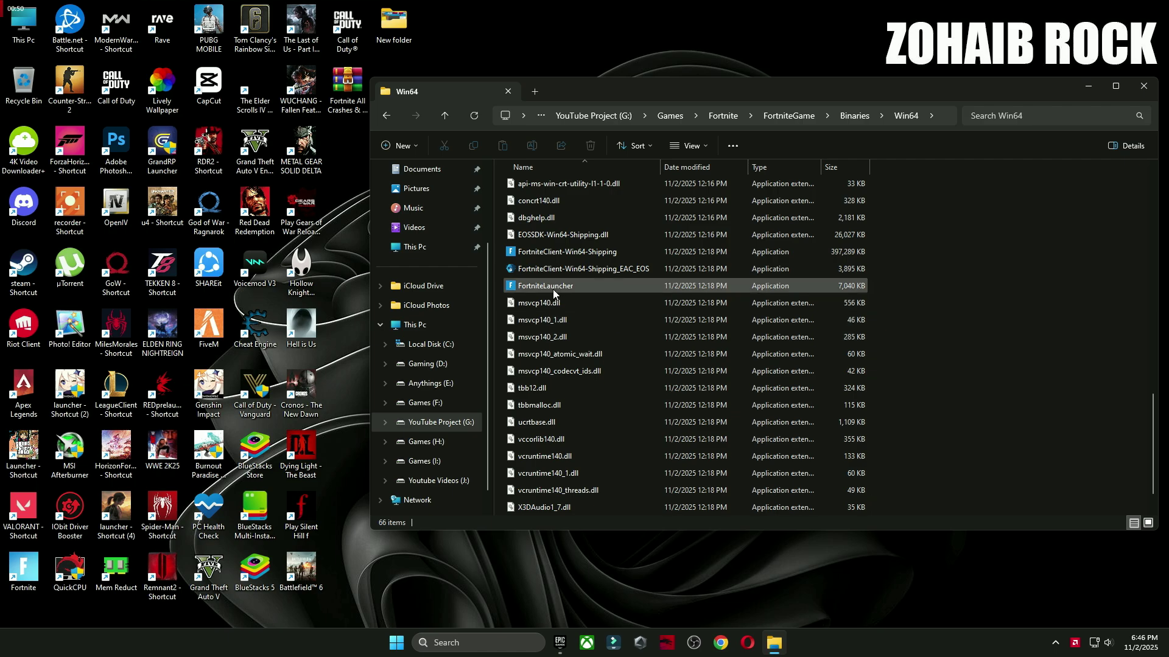
right_click(527, 250)
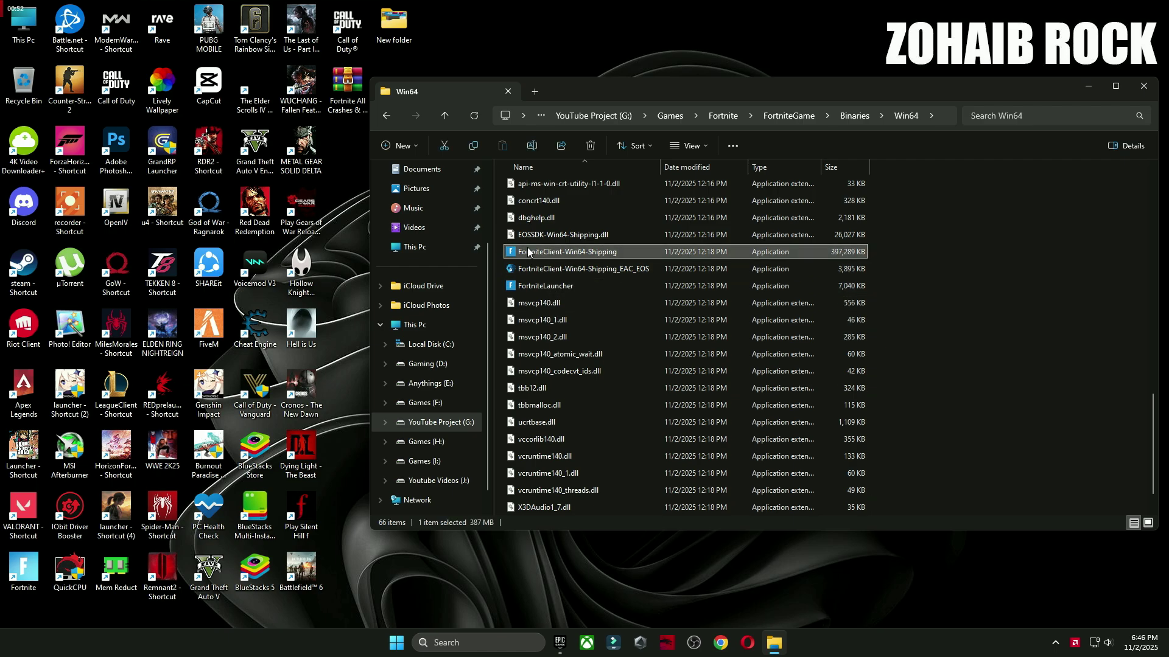
left_click(588, 533)
left_click(572, 567)
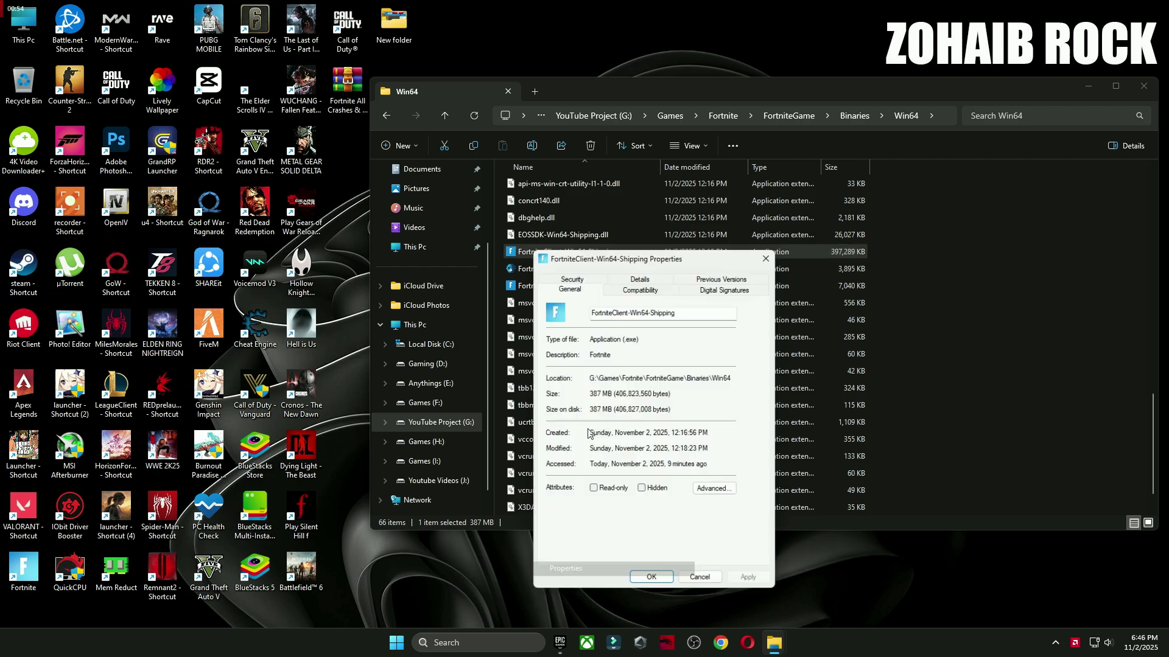
left_click_drag(630, 261, 676, 158)
left_click(682, 189)
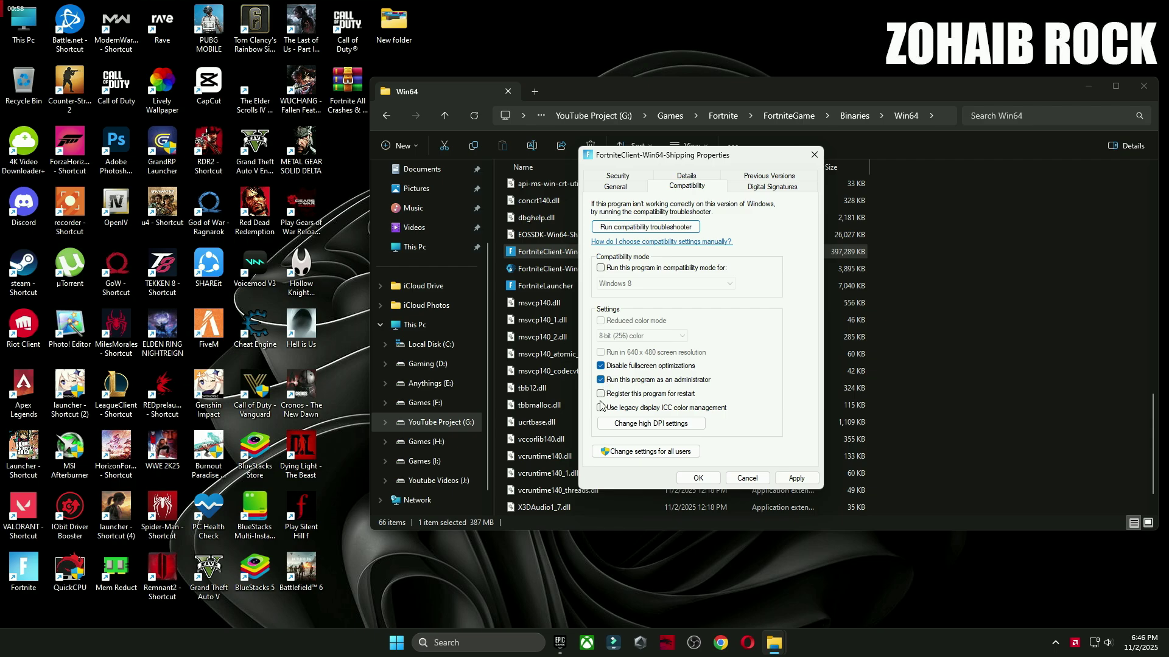
left_click(601, 380)
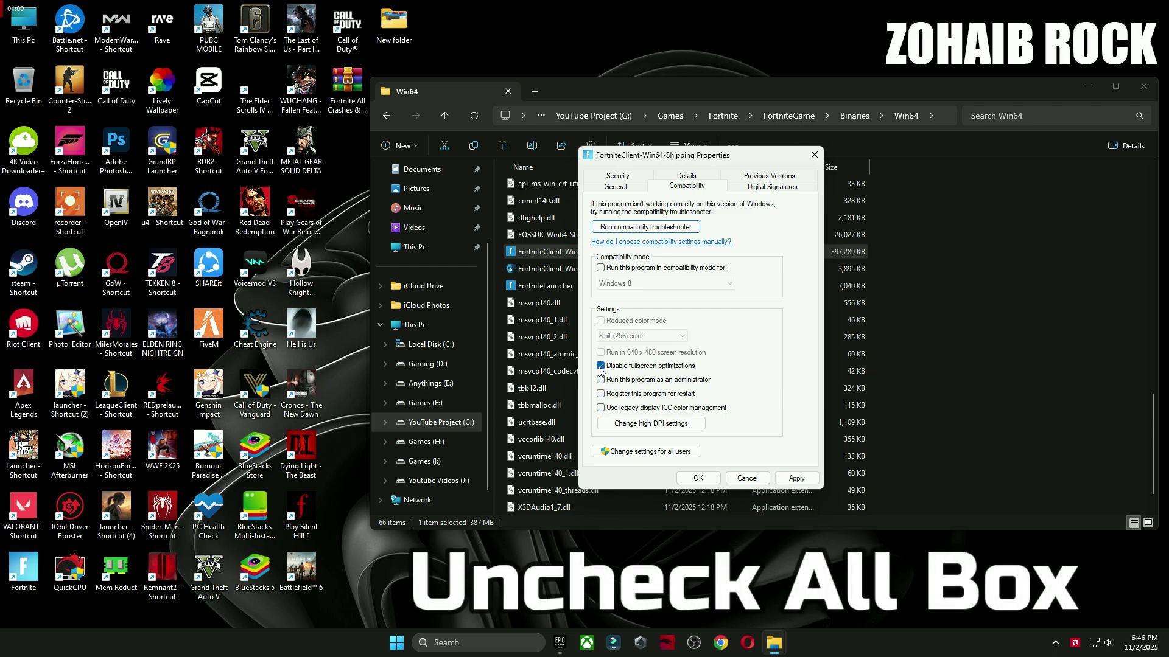
left_click(638, 426)
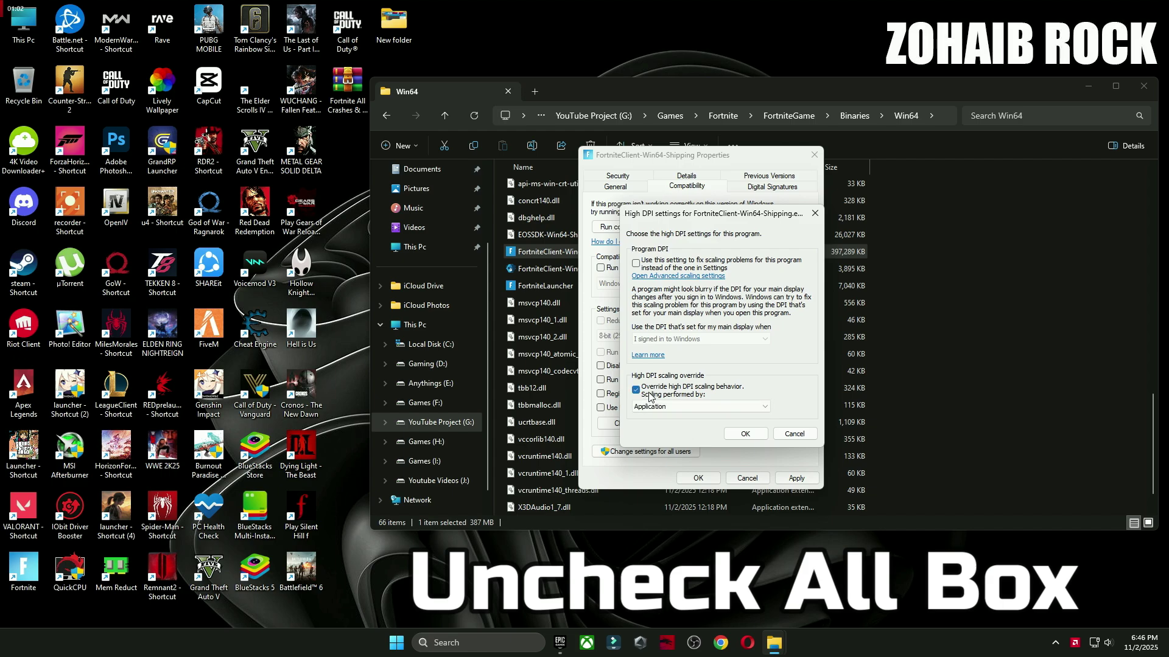
left_click(745, 434)
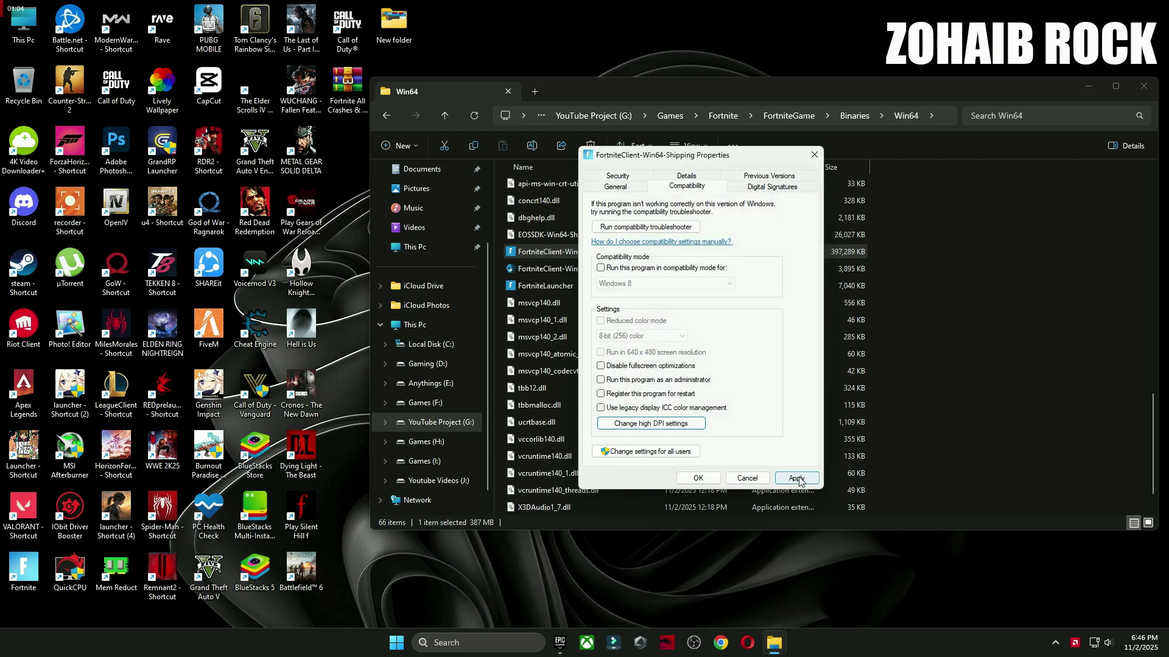
left_click(698, 478)
Apply FortniteLauncher's compatibility settings with all options unchecked, accept its high DPI settings, and close the folder window
right_click(535, 284)
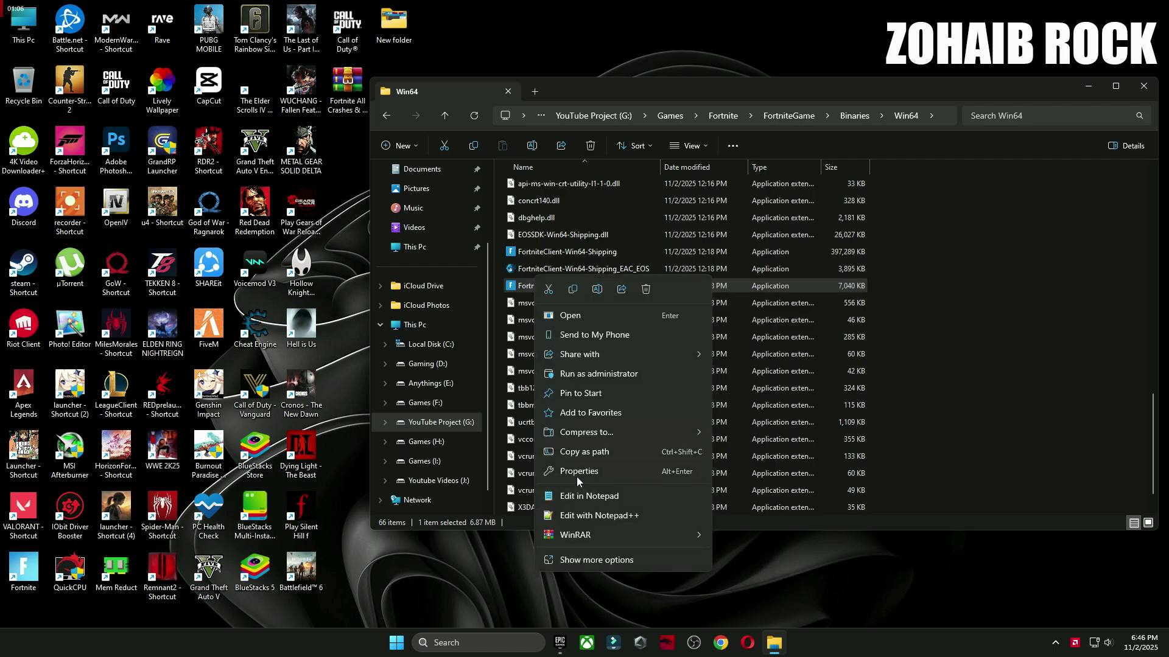
left_click(594, 560)
left_click(639, 603)
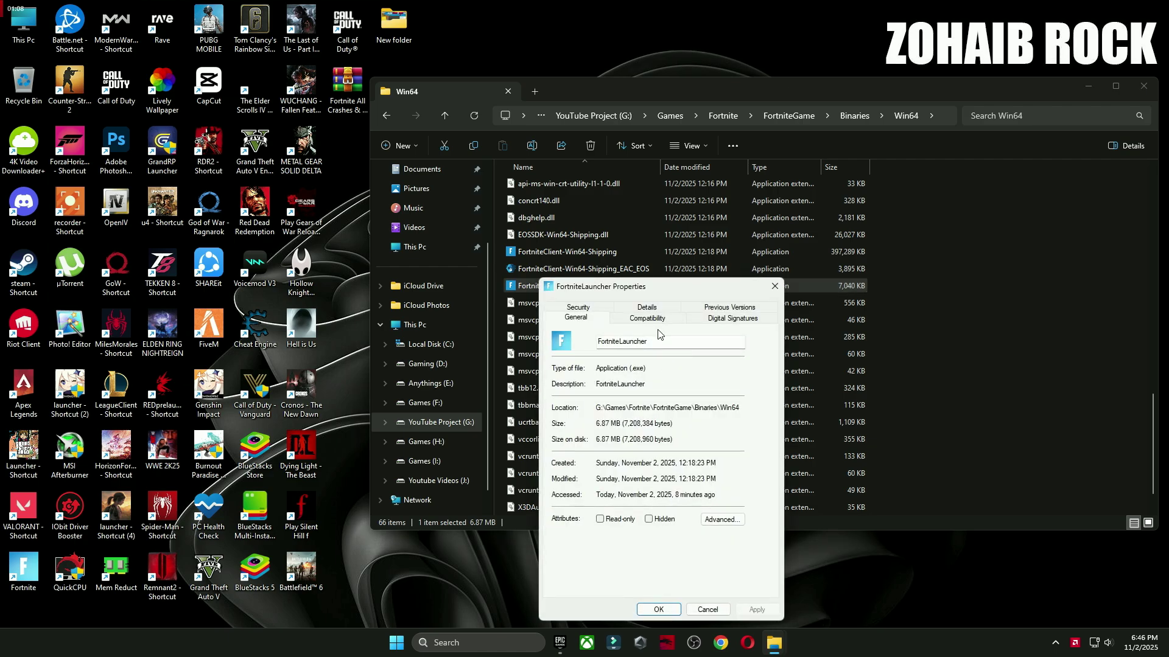
left_click(652, 319)
left_click_drag(676, 285, 697, 160)
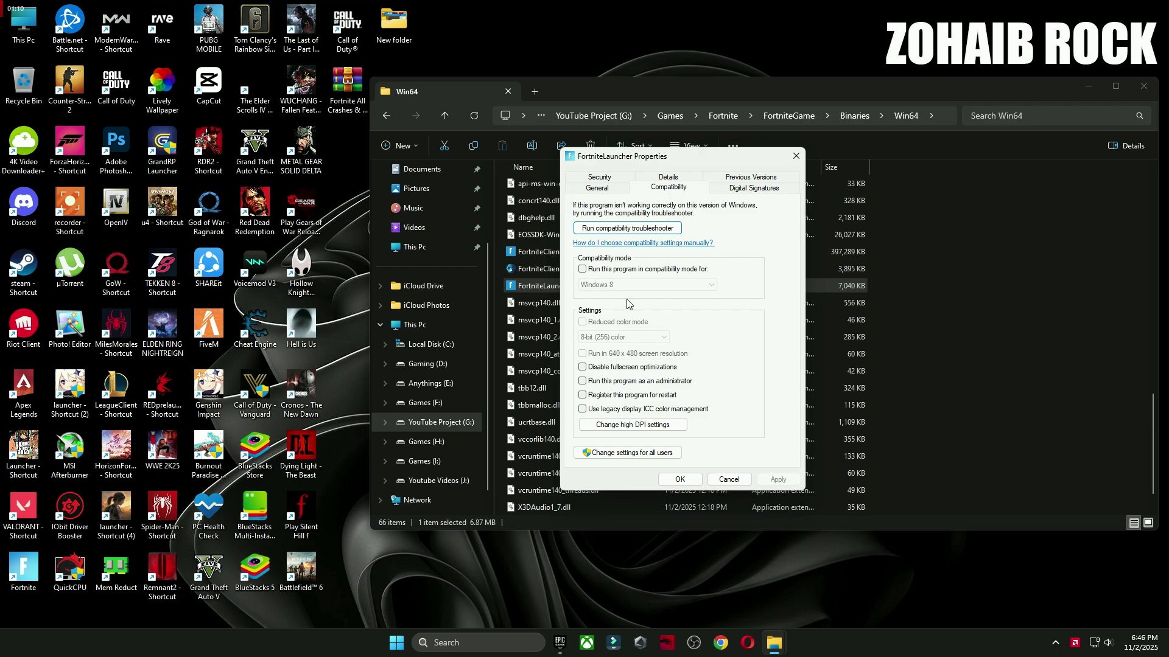
left_click(583, 381)
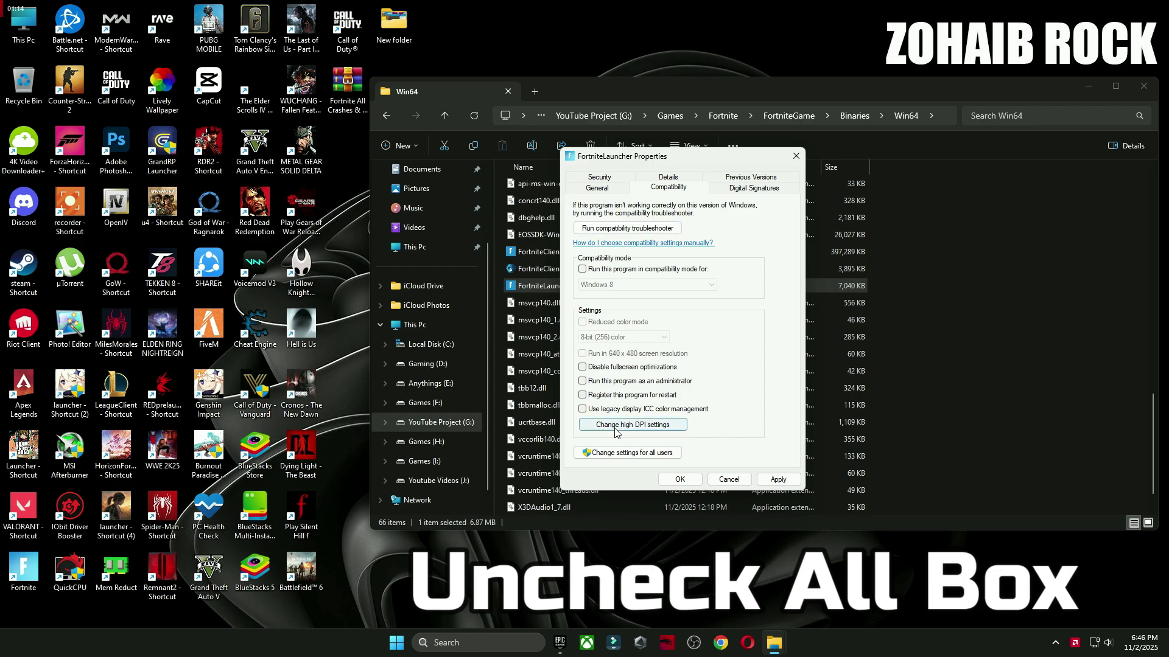
left_click(615, 426)
left_click(728, 435)
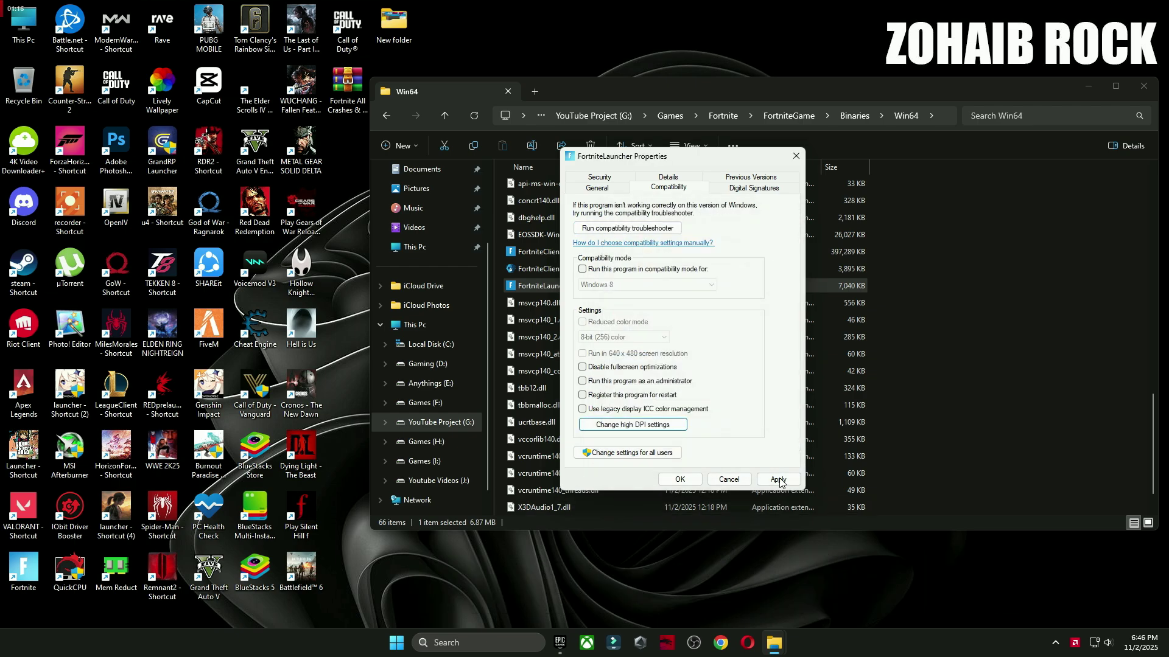
left_click(667, 481)
left_click(1143, 85)
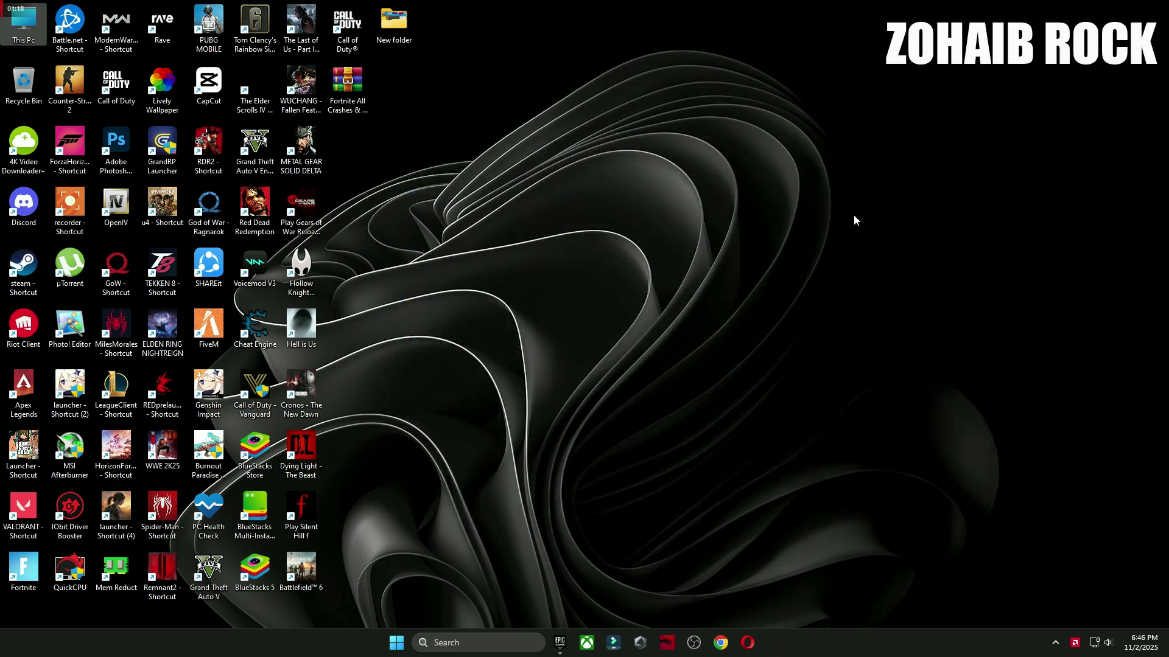
Review the Recommendations & offers, Diagnostics & feedback and Activity history pages in the Windows Privacy & security settings
left_click(410, 643)
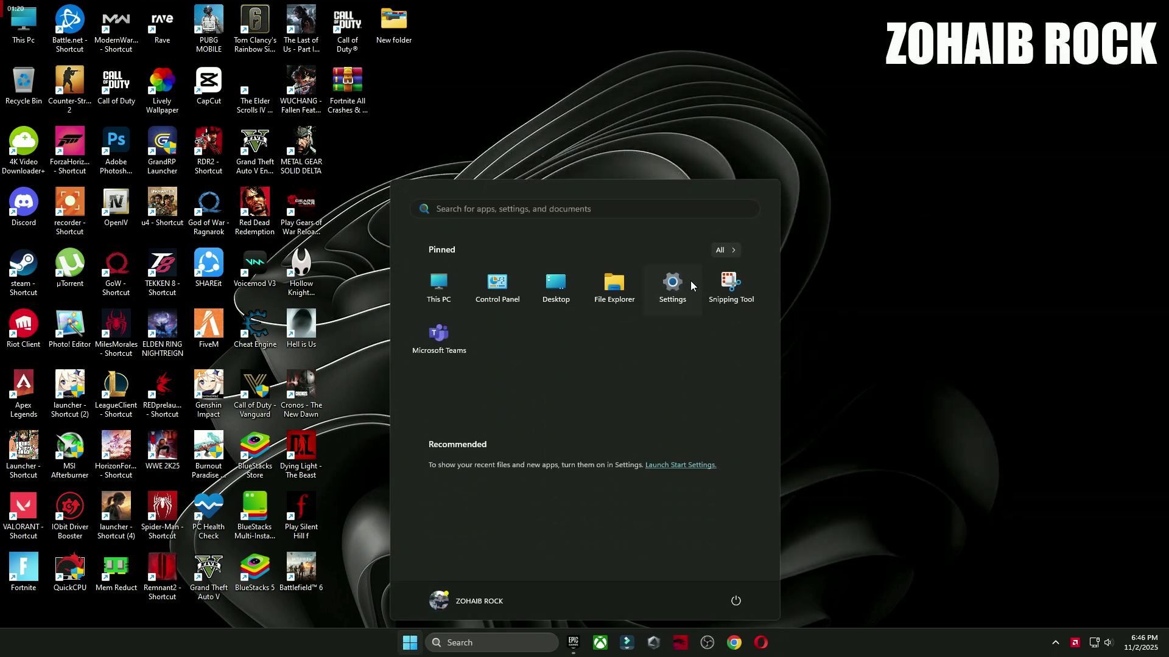
left_click(673, 339)
left_click(43, 352)
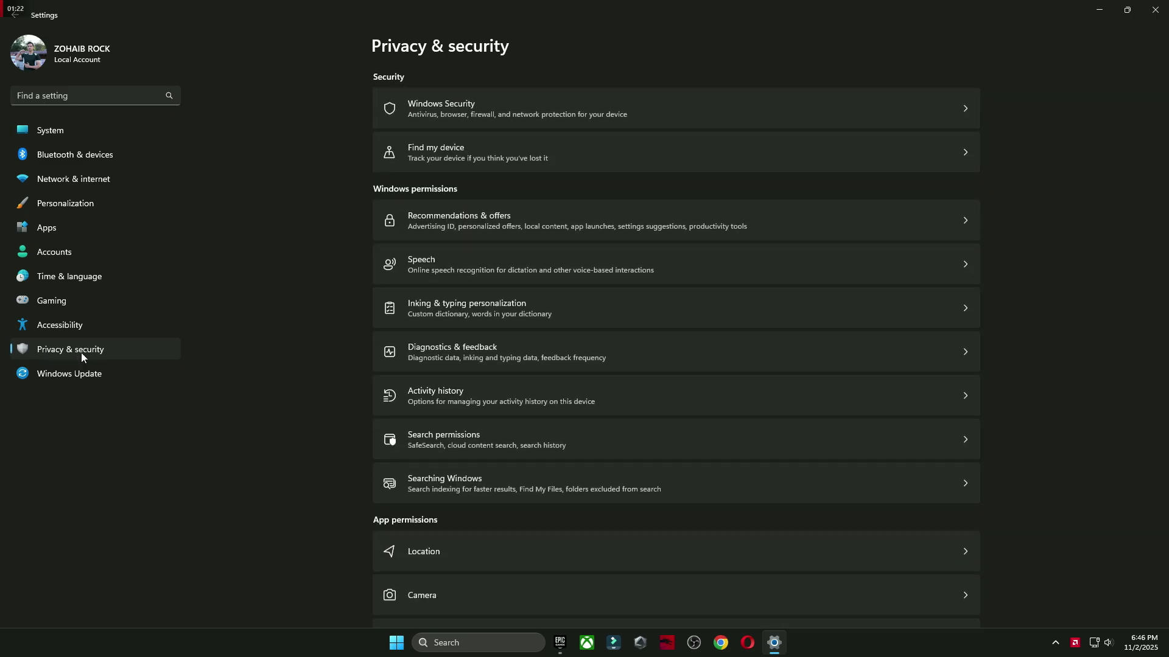
left_click(466, 214)
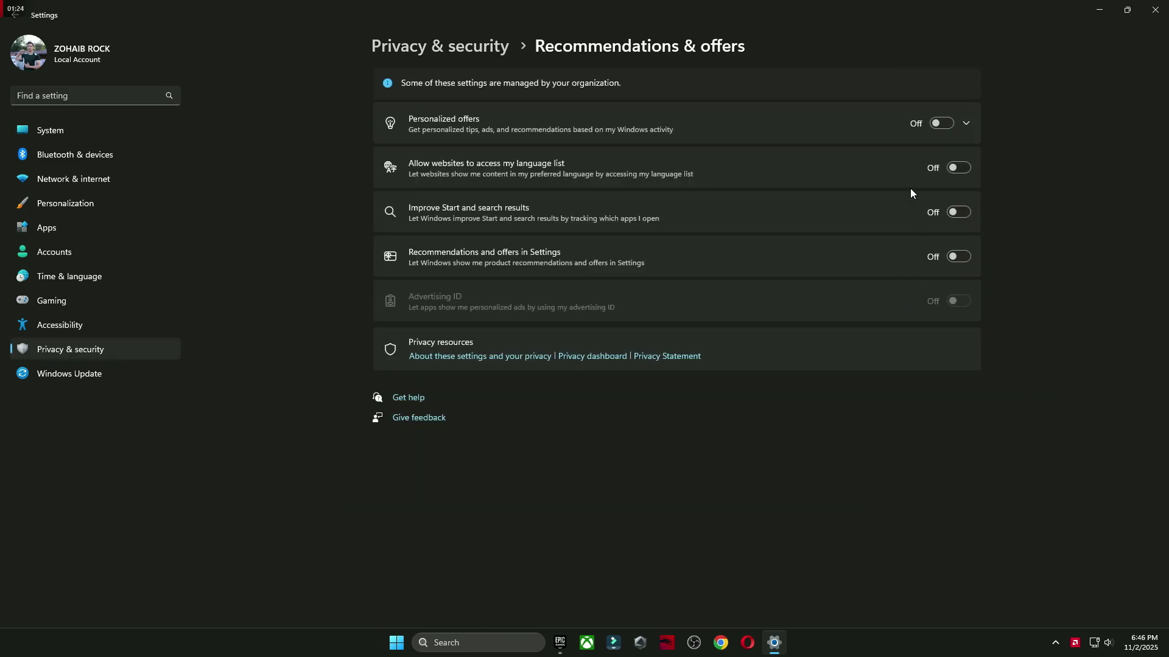
left_click(16, 17)
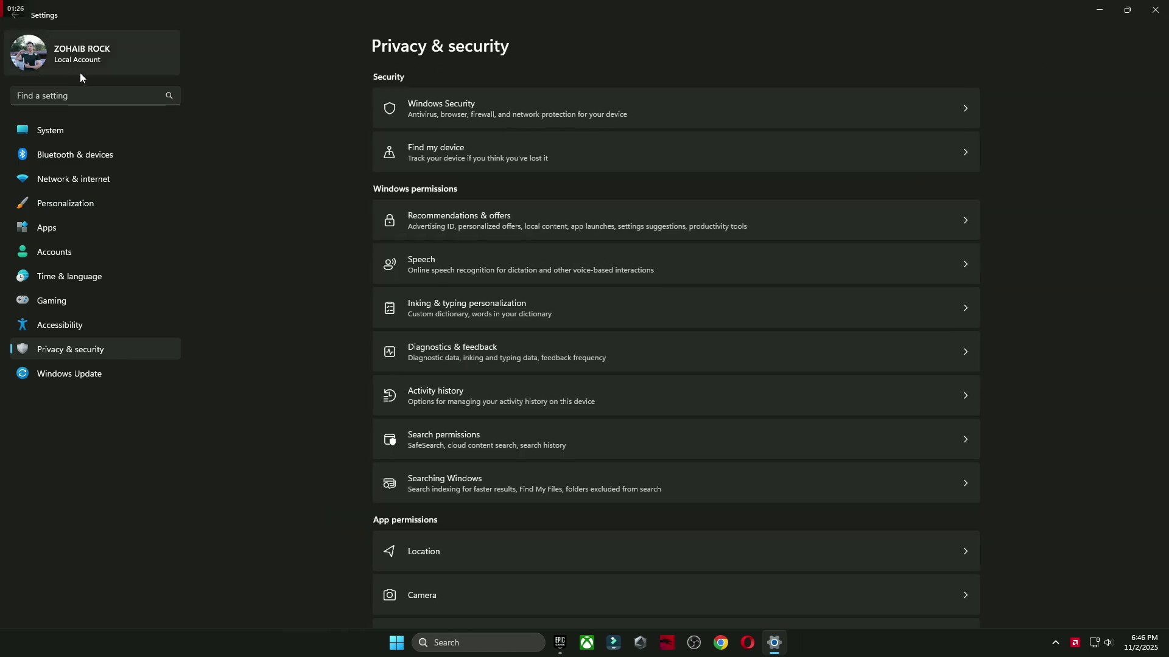
left_click(463, 350)
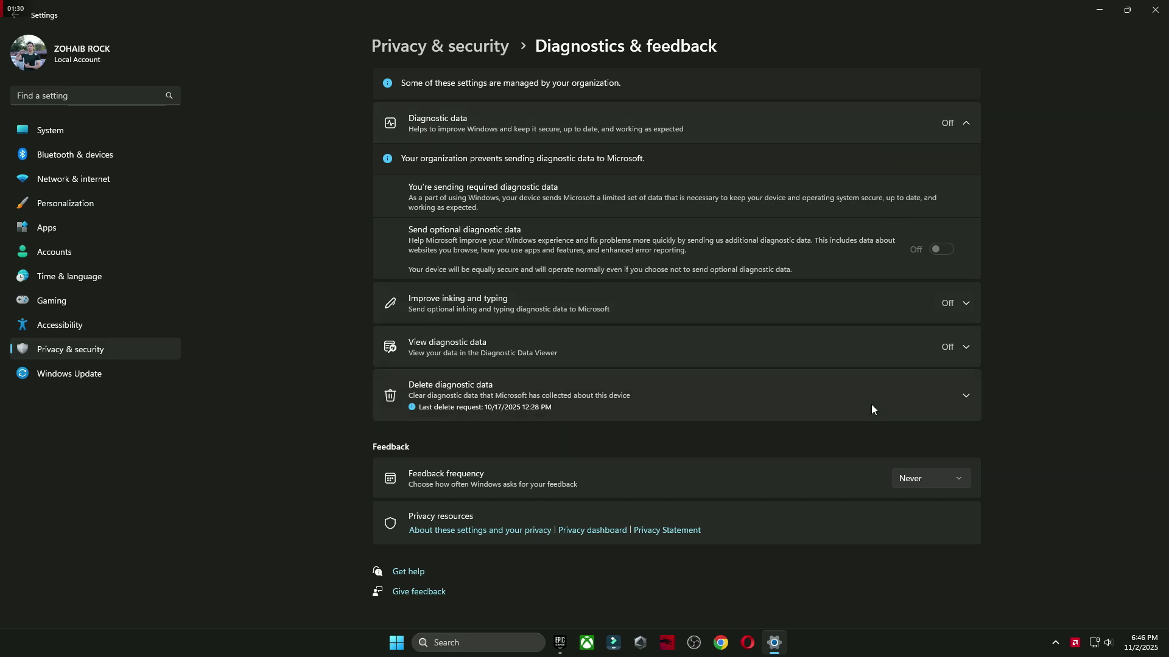
left_click(15, 15)
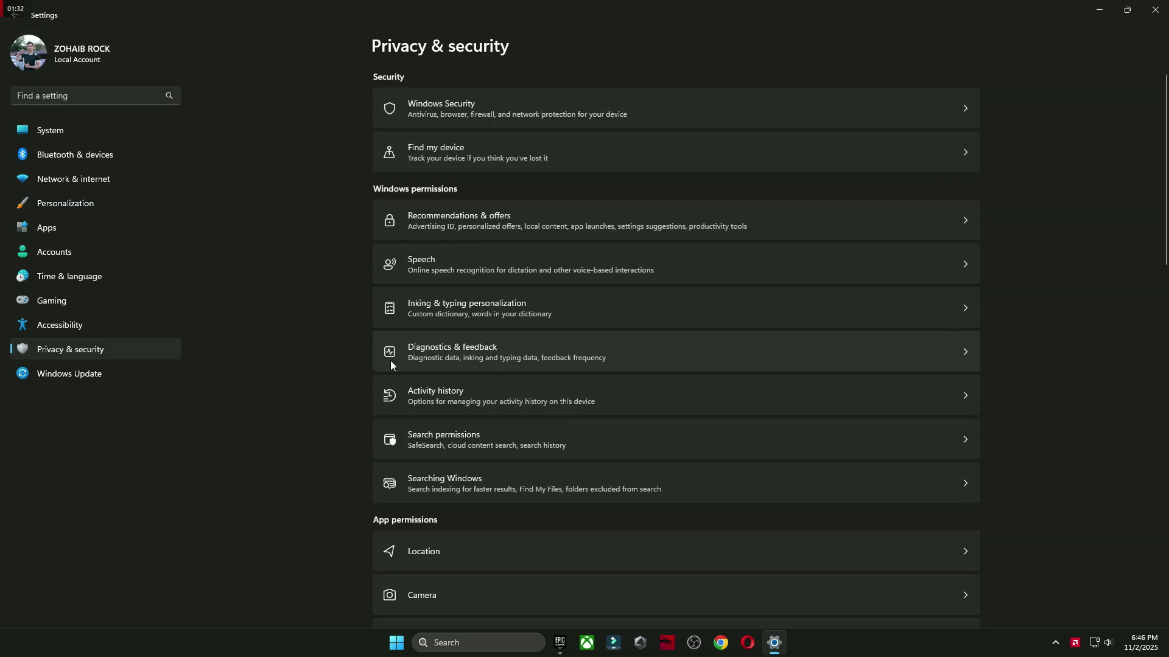
left_click(480, 412)
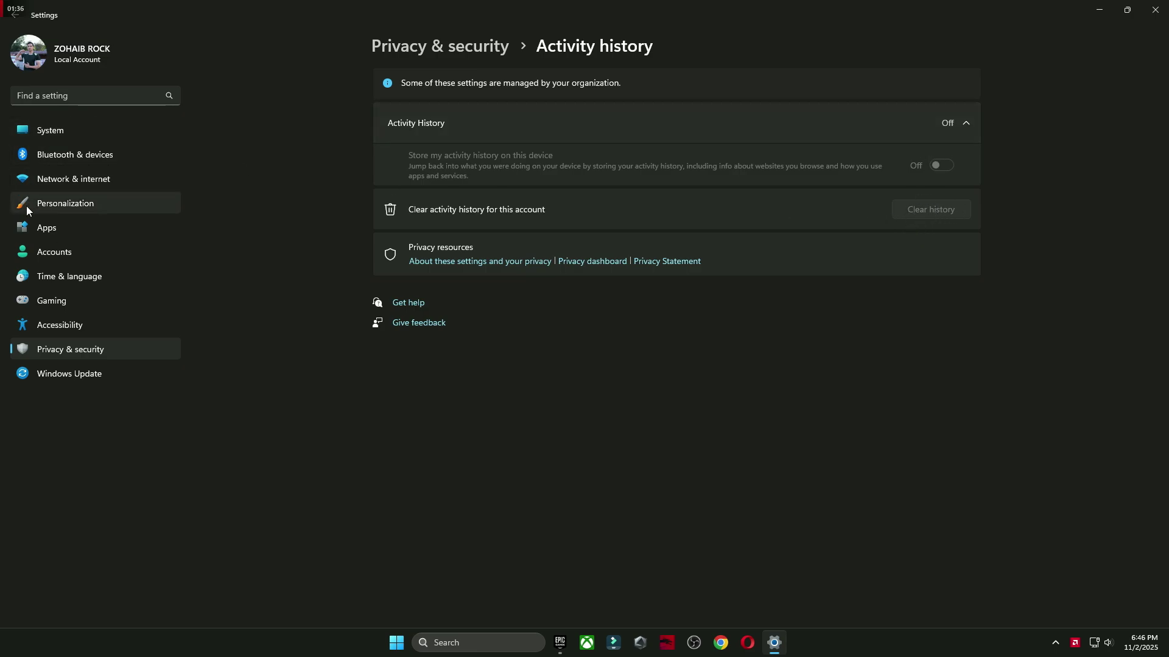
Review the full list of startup apps in the Windows Apps settings to see which ones run automatically
left_click(28, 235)
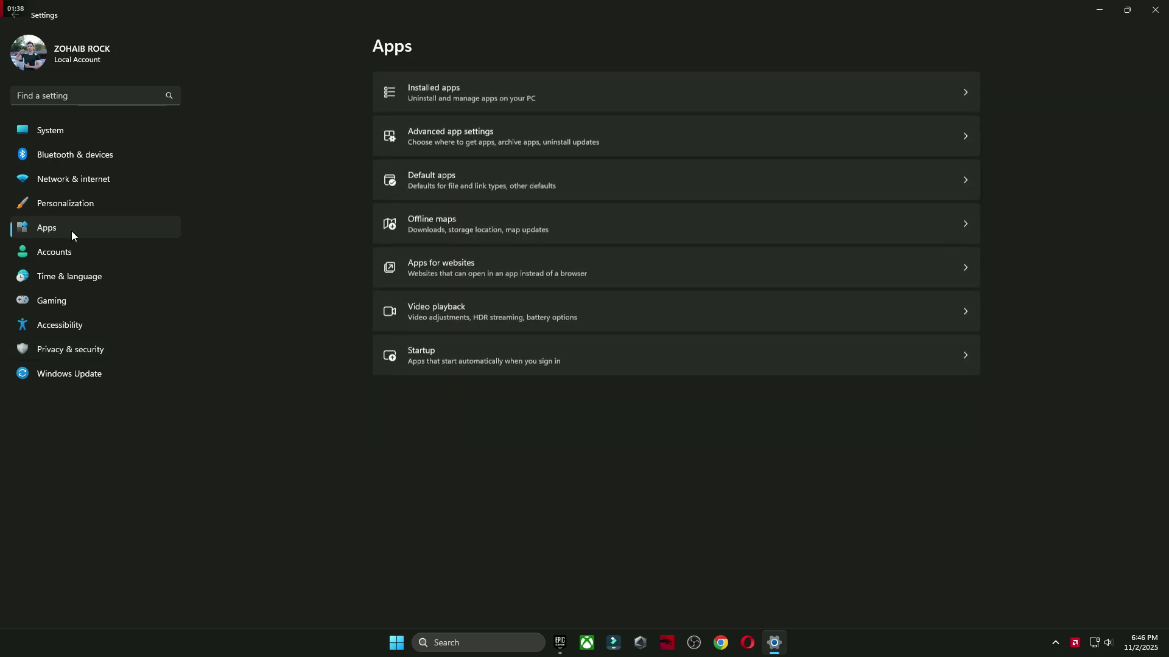
left_click(505, 370)
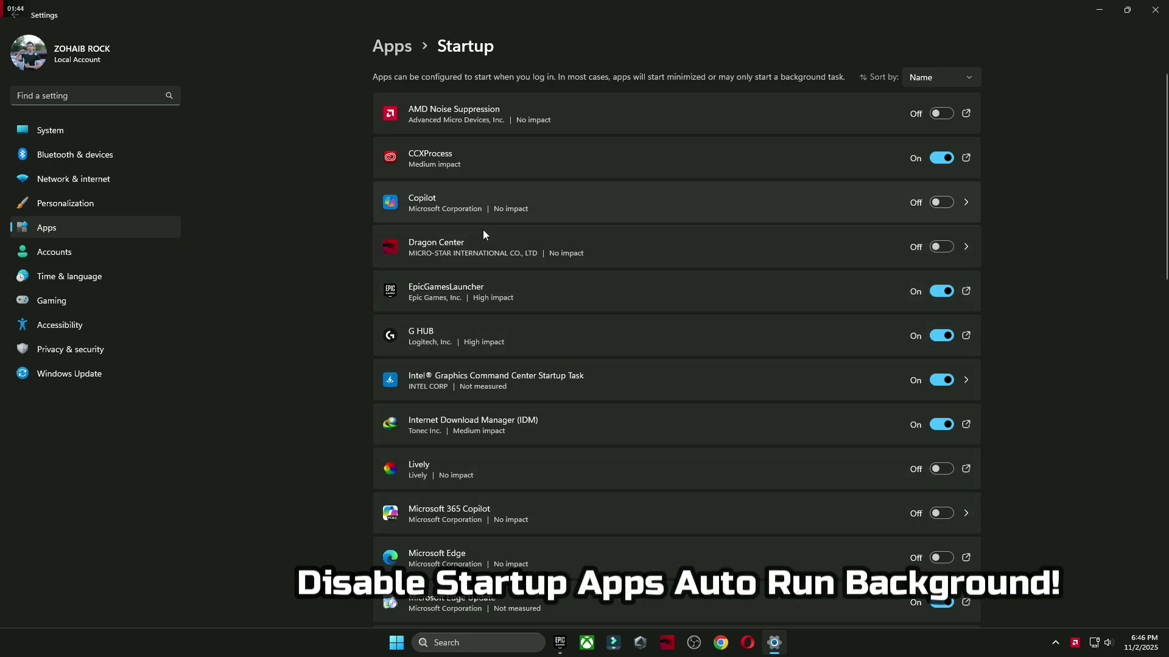
scroll(684, 467, "down", 3)
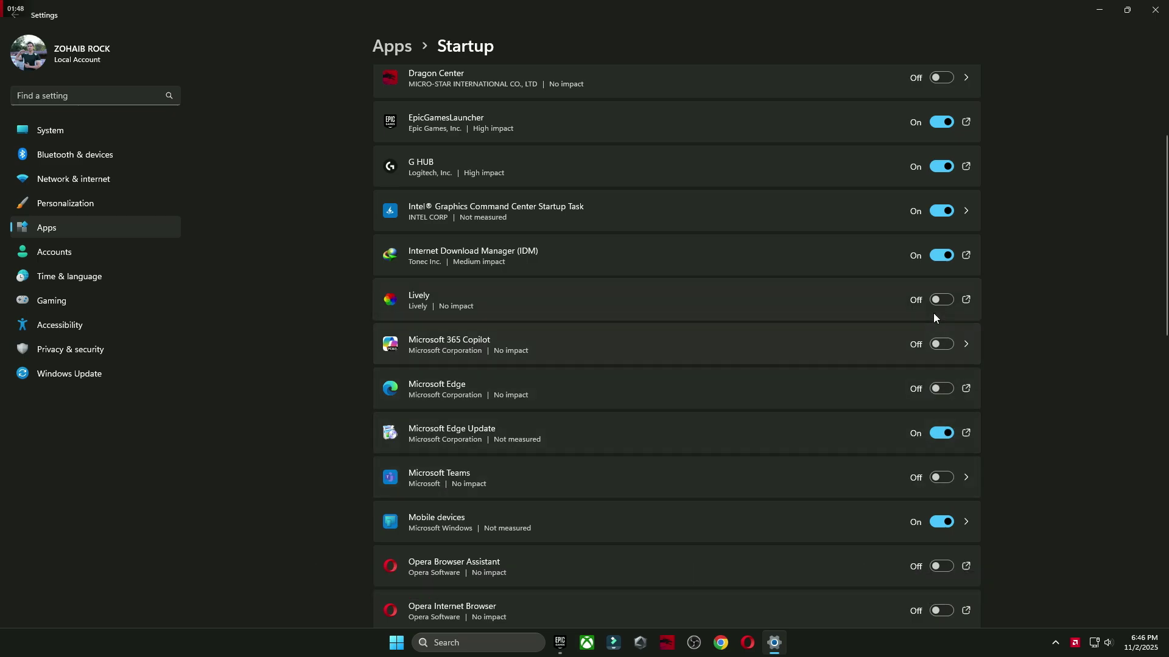
scroll(527, 386, "down", 2)
scroll(703, 369, "down", 4)
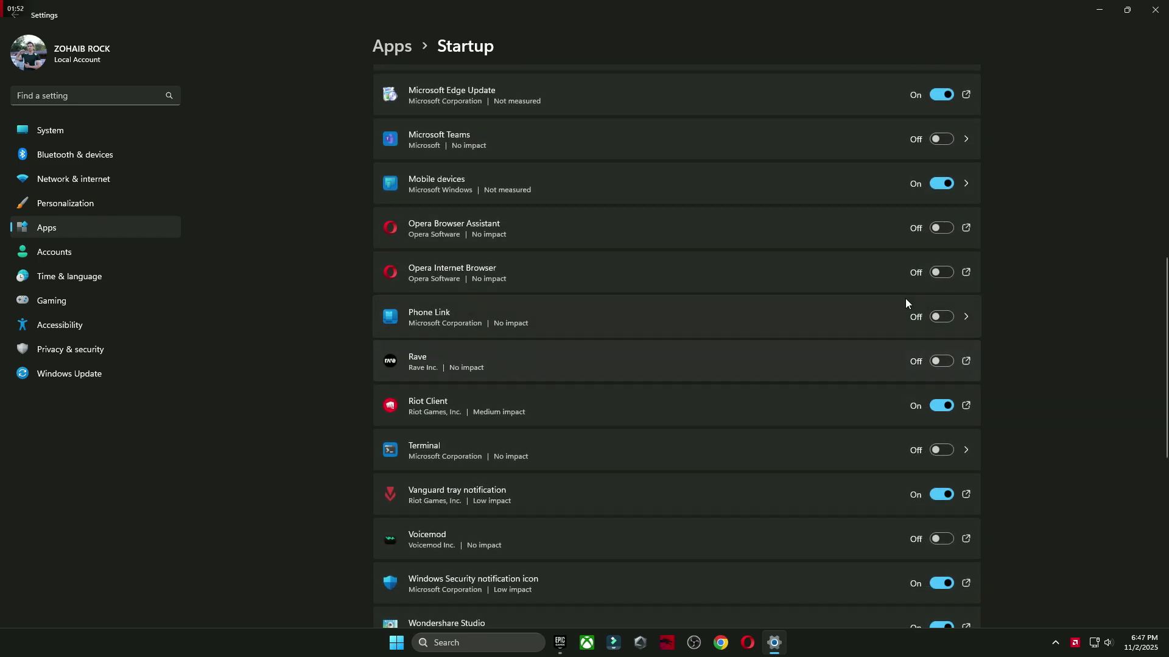
scroll(625, 350, "down", 7)
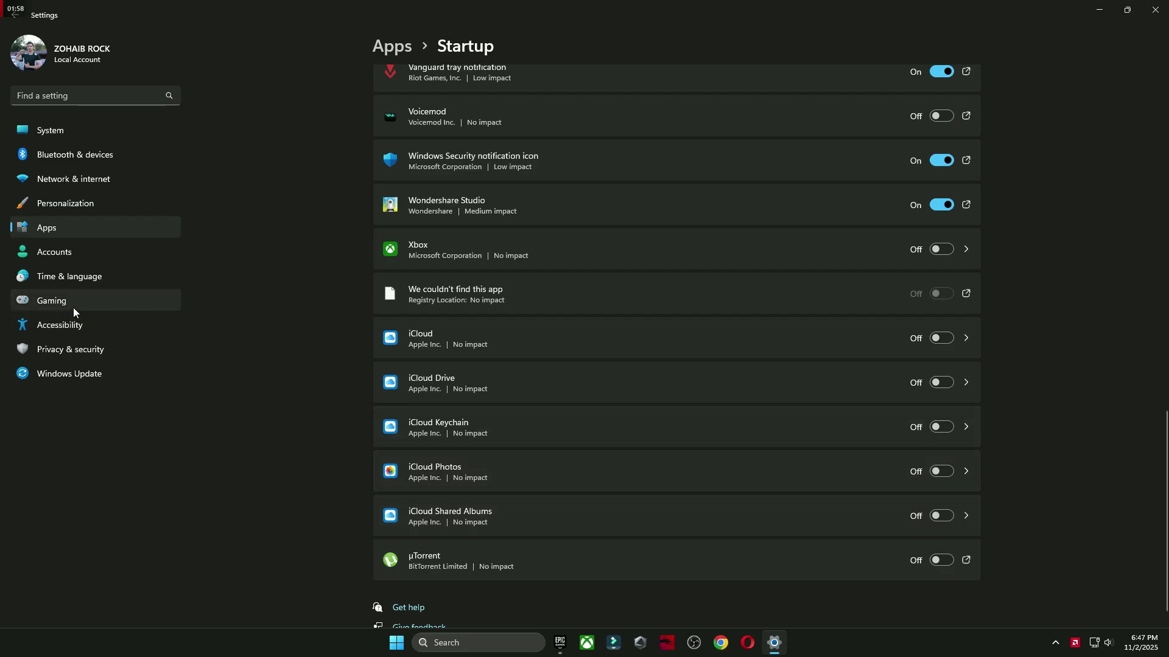
Check the controller option for Game Bar and the Game Mode switch in the Gaming settings
left_click(52, 298)
left_click(652, 101)
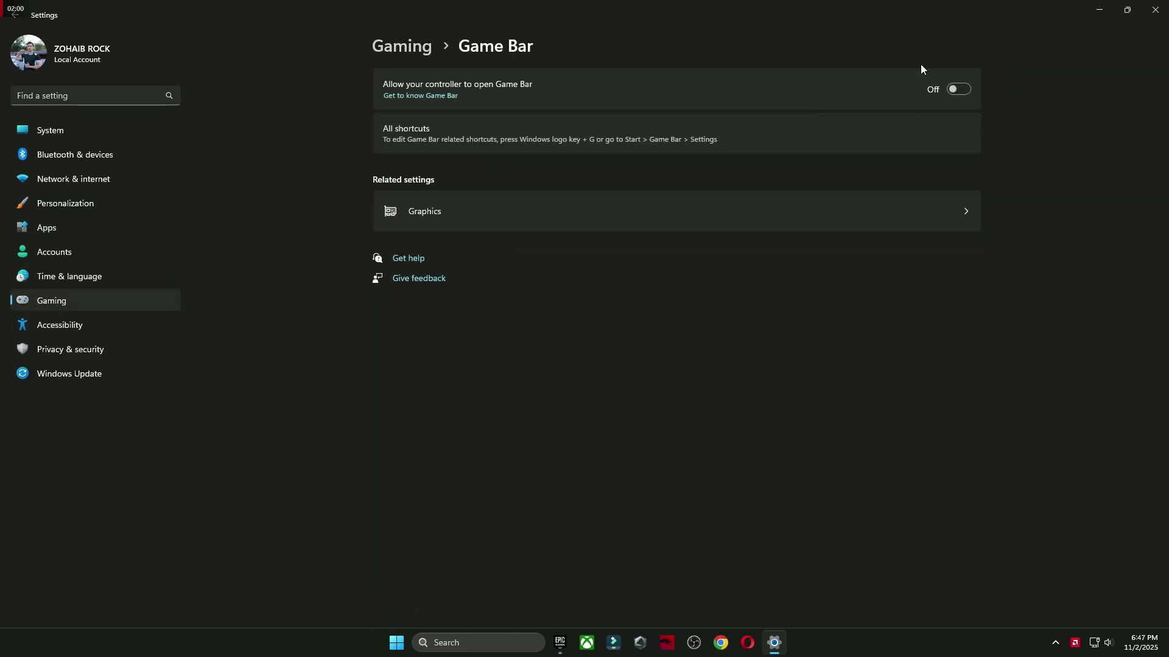
left_click(15, 13)
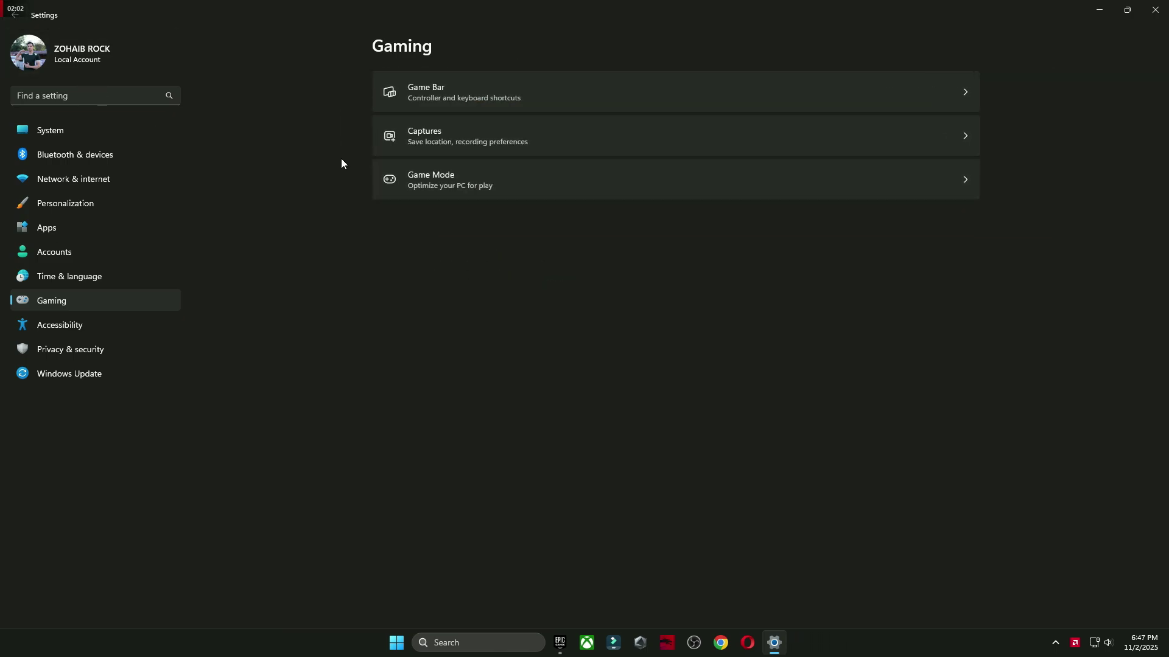
left_click(424, 185)
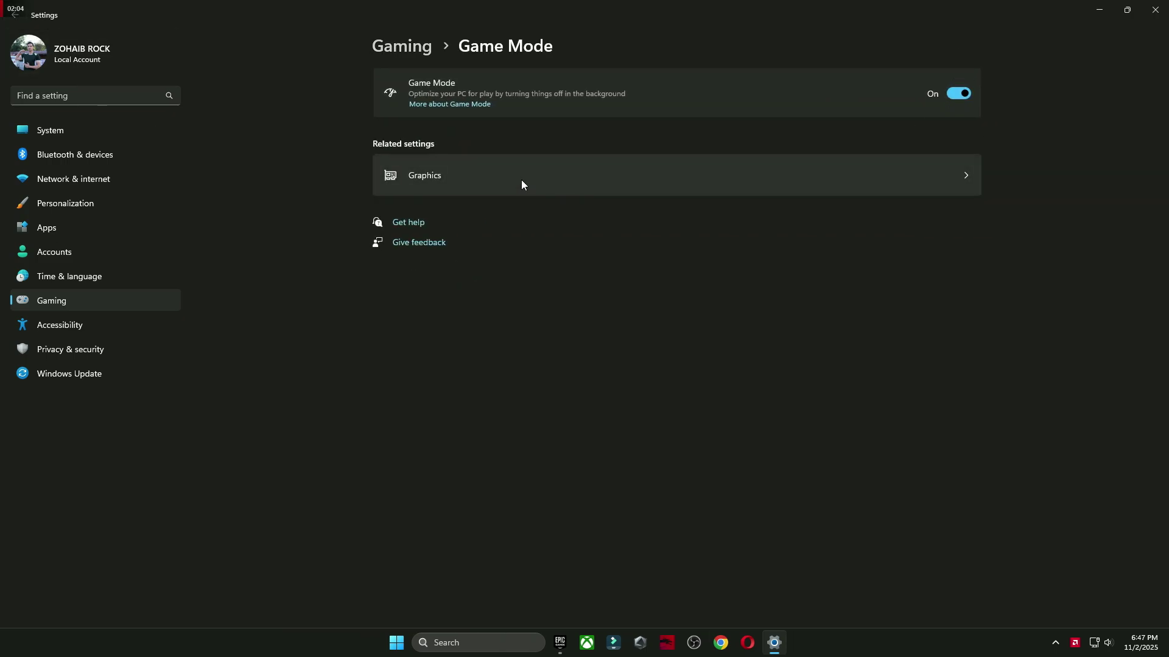
Try to add FortniteClient-Win64-Shipping from Fortnite's Win64 folder as a desktop app in the Windows Graphics settings
left_click(467, 177)
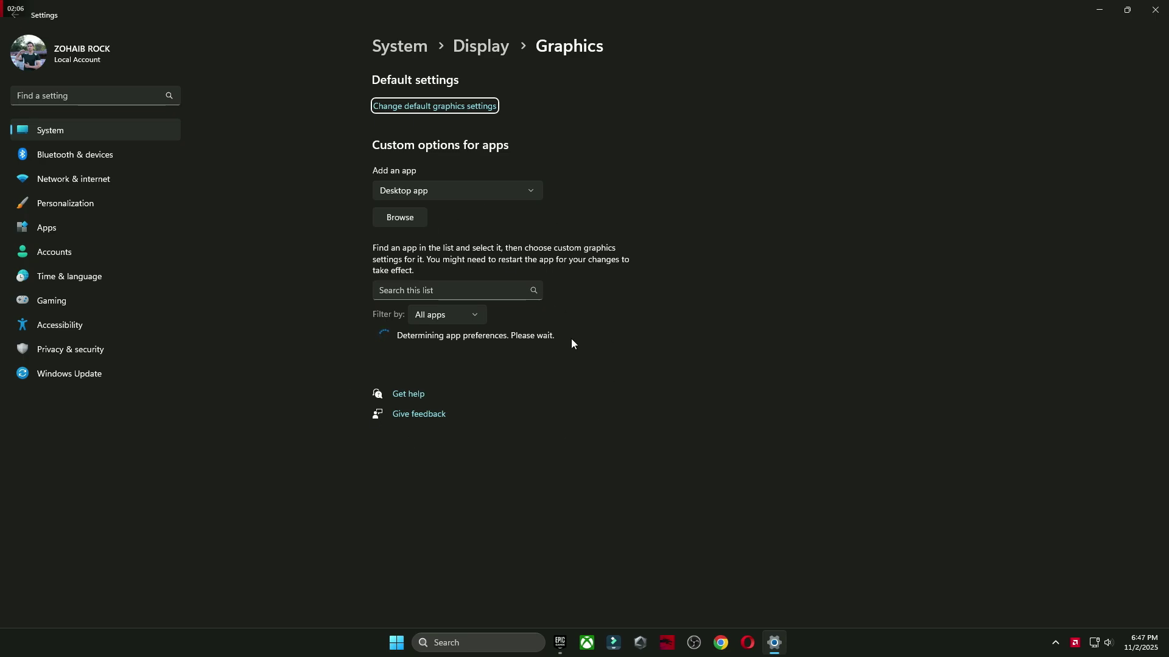
left_click(398, 220)
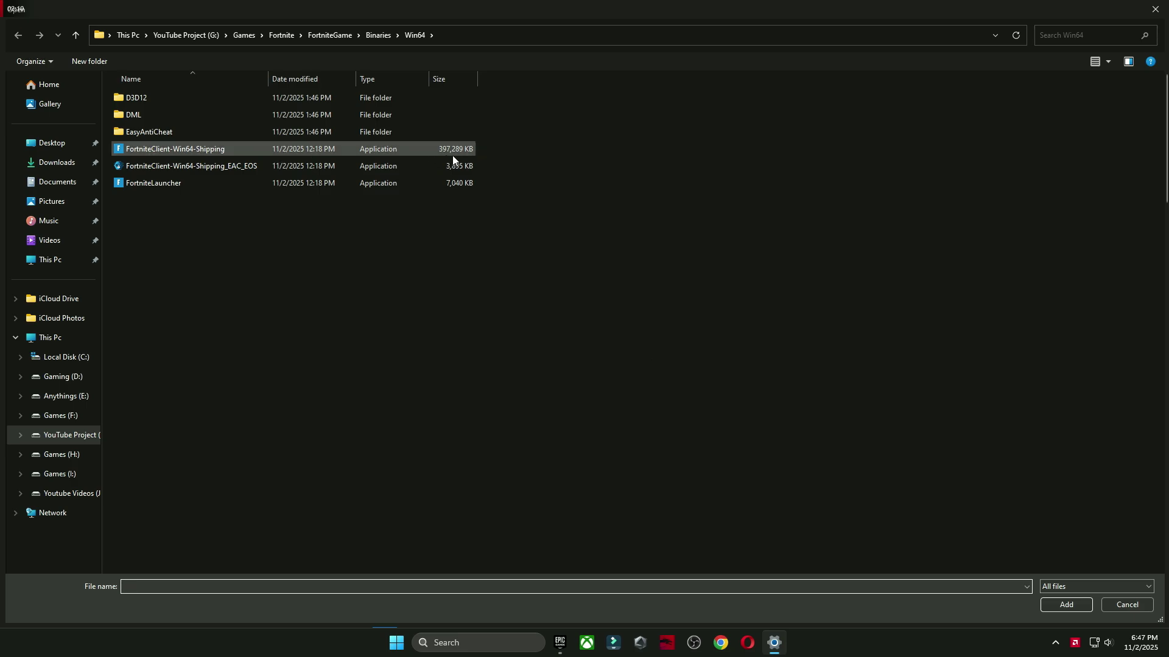
left_click(192, 152)
left_click(1063, 604)
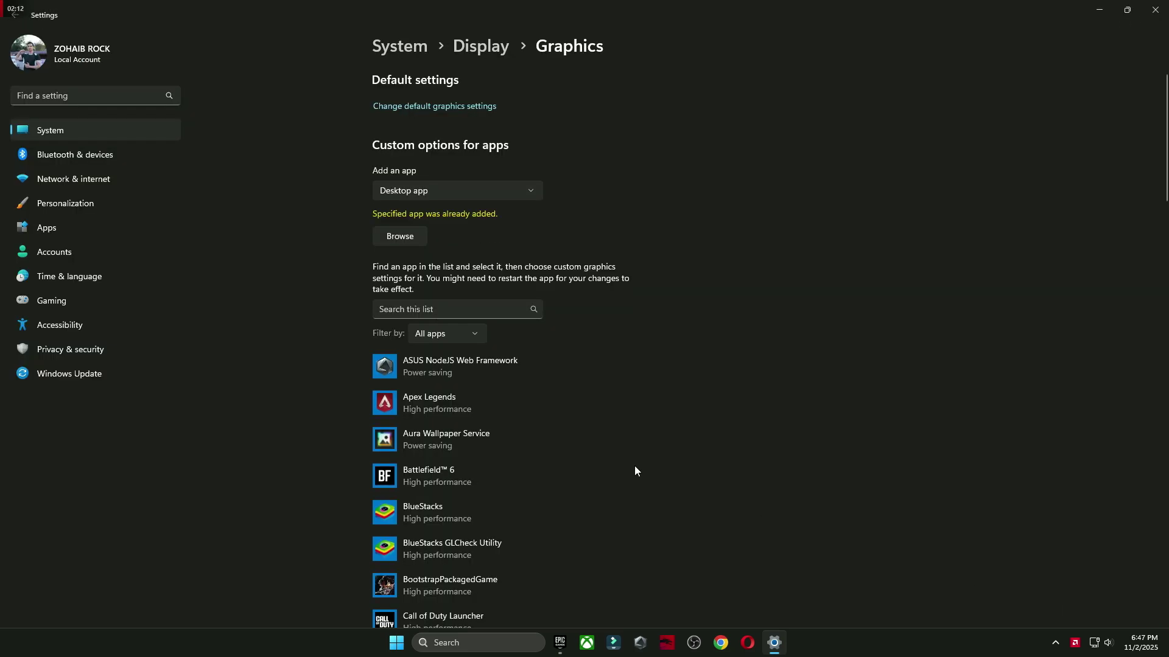
Save Fortnite's graphics preference as High performance in the app list, and close Settings
scroll(635, 466, "down", 6)
scroll(608, 439, "down", 4)
left_click(433, 277)
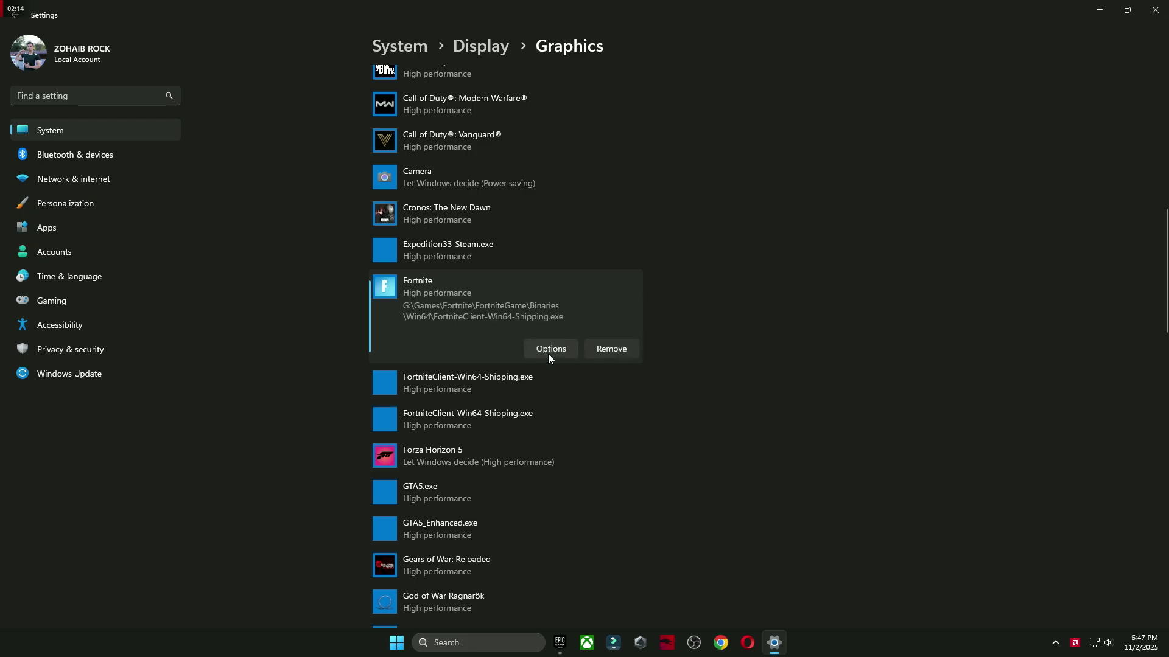
left_click(548, 349)
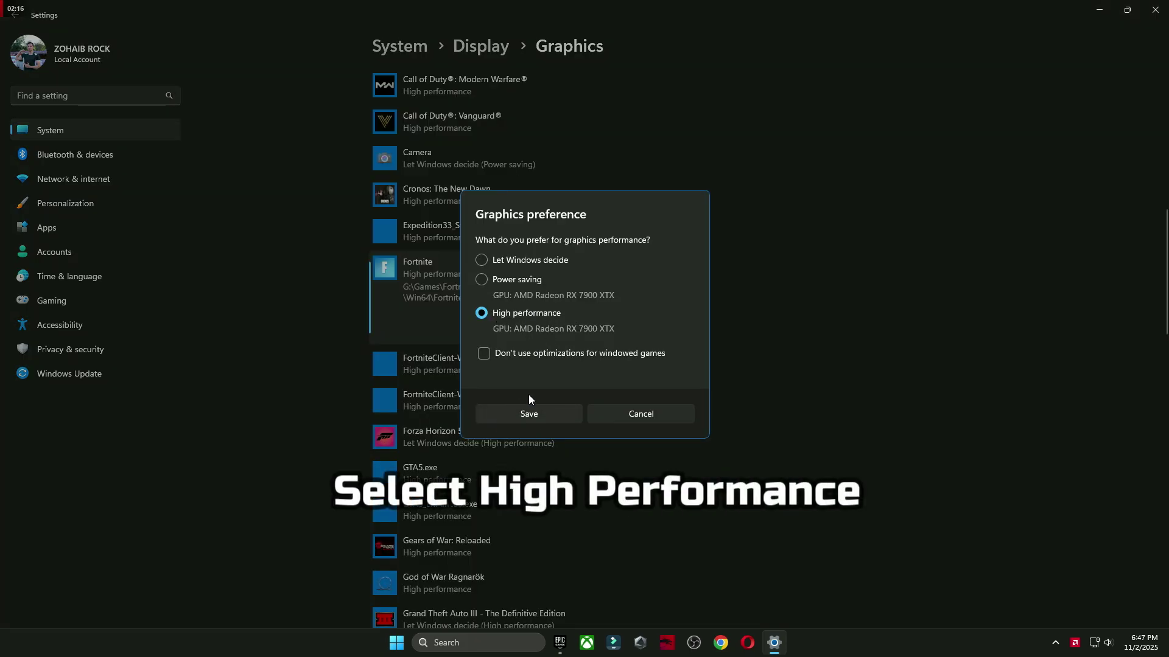
left_click(542, 413)
left_click(1162, 12)
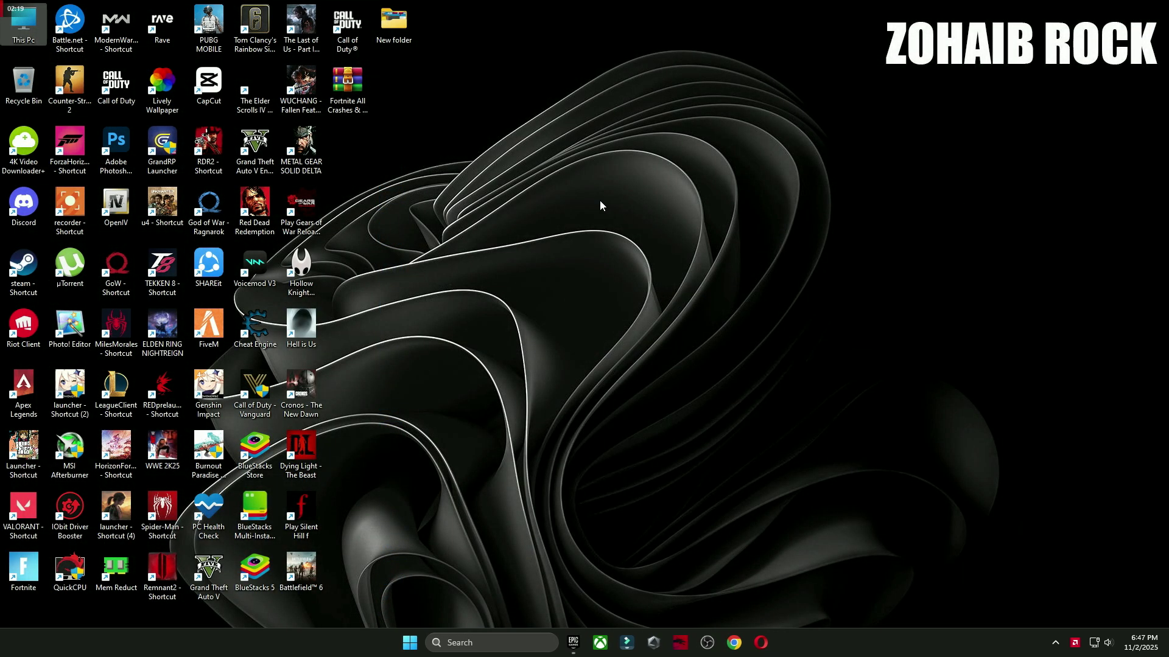
Open the appdata folder through the Windows Run dialog
left_click(459, 640)
type("run")
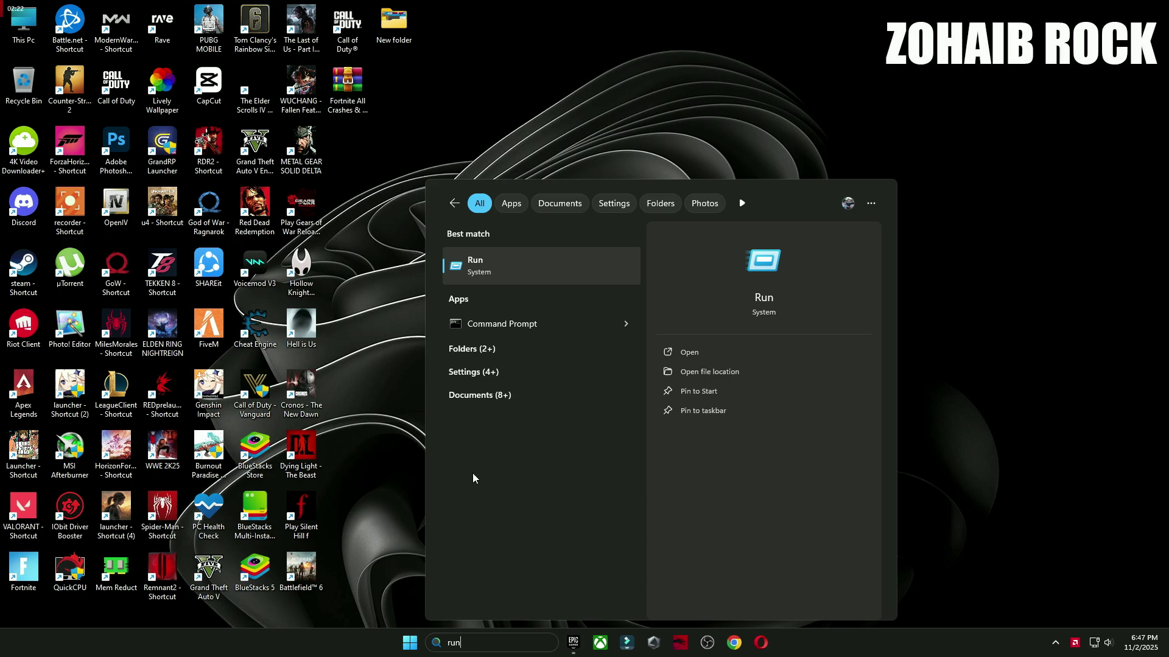
left_click(553, 264)
left_click_drag(173, 507, 669, 200)
type("app")
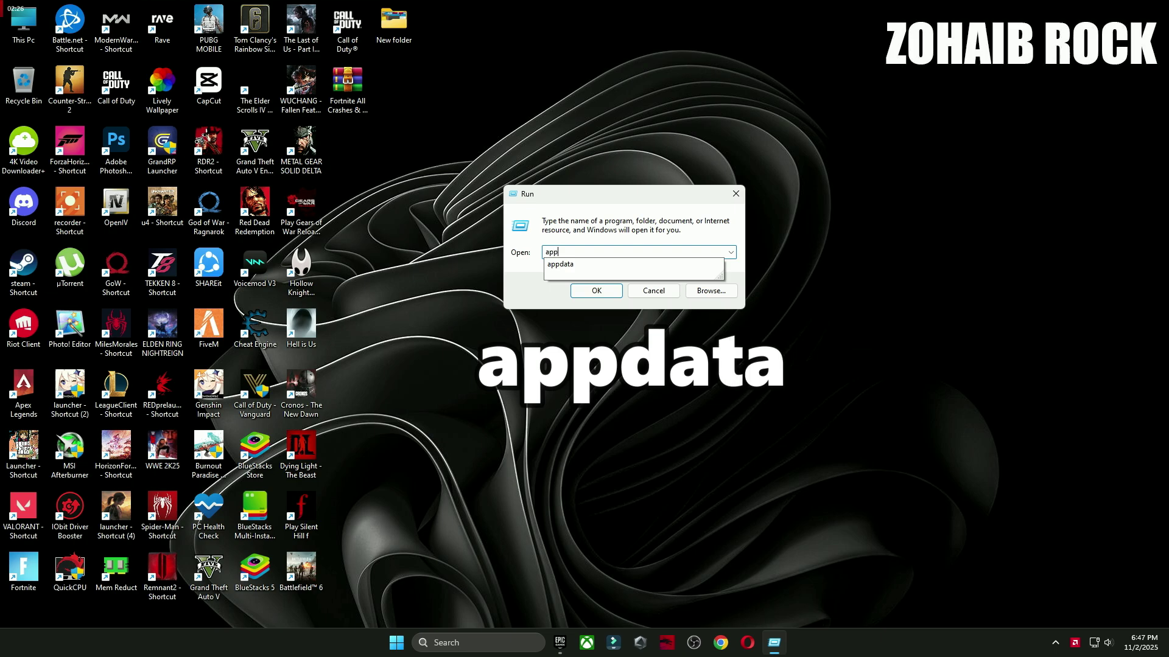
type("data")
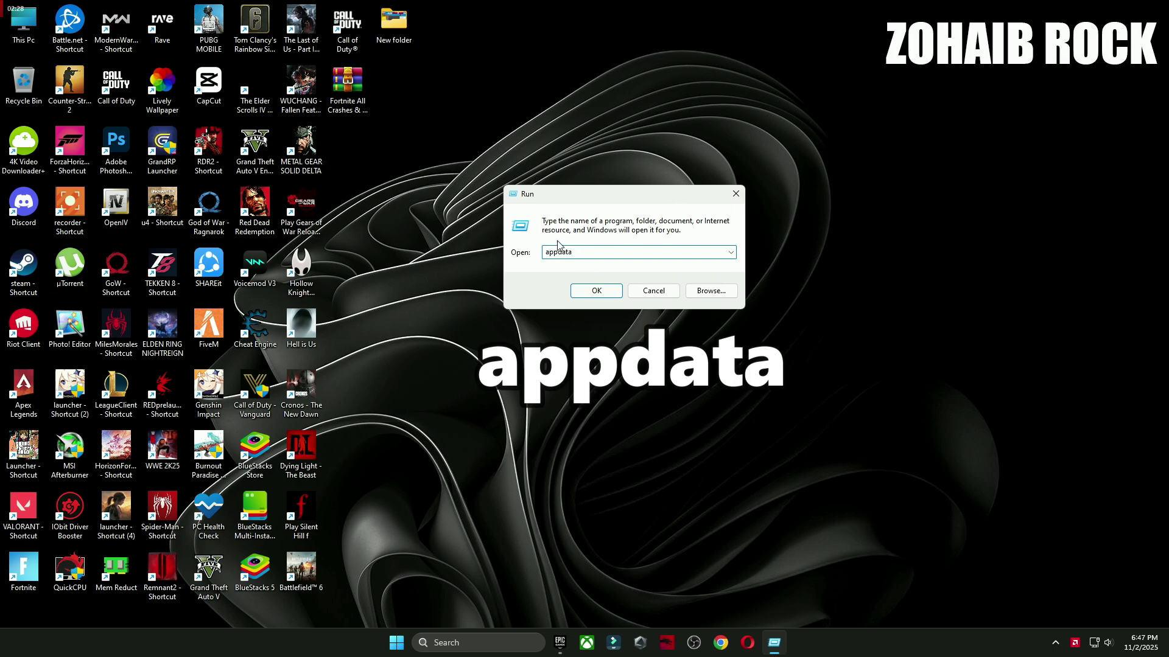
left_click(597, 288)
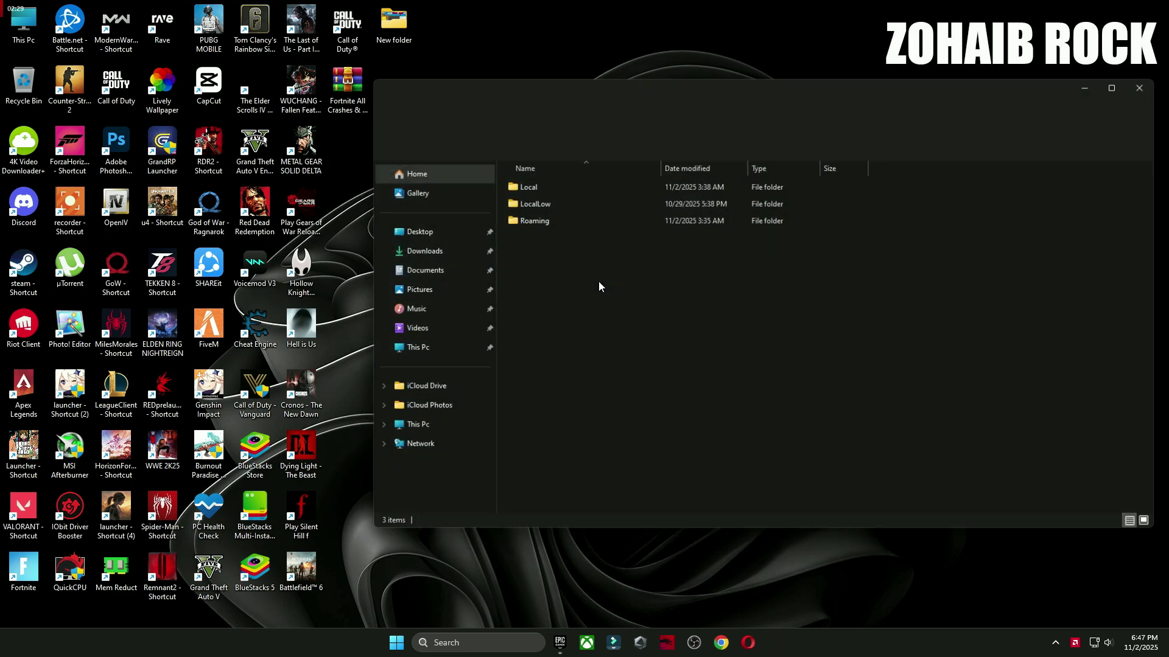
Delete the Engine, GameUserSettings and Input configuration files from Local\FortniteGame\Saved\Config\WindowsClient
double_click(551, 186)
key("f")
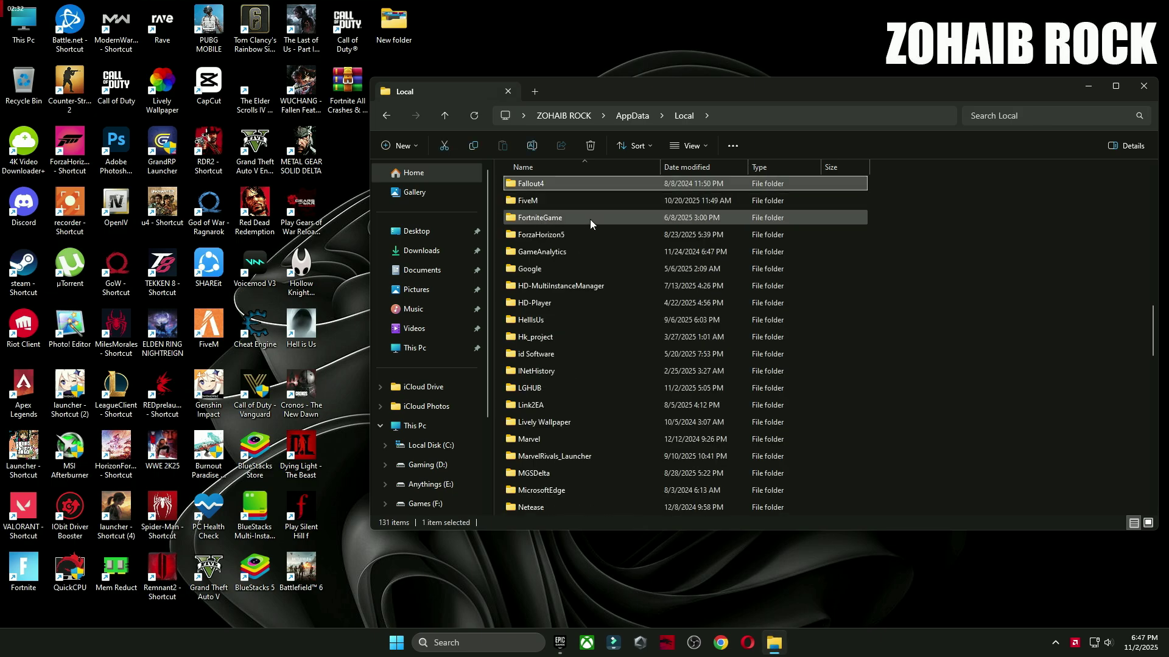
double_click(579, 216)
double_click(535, 190)
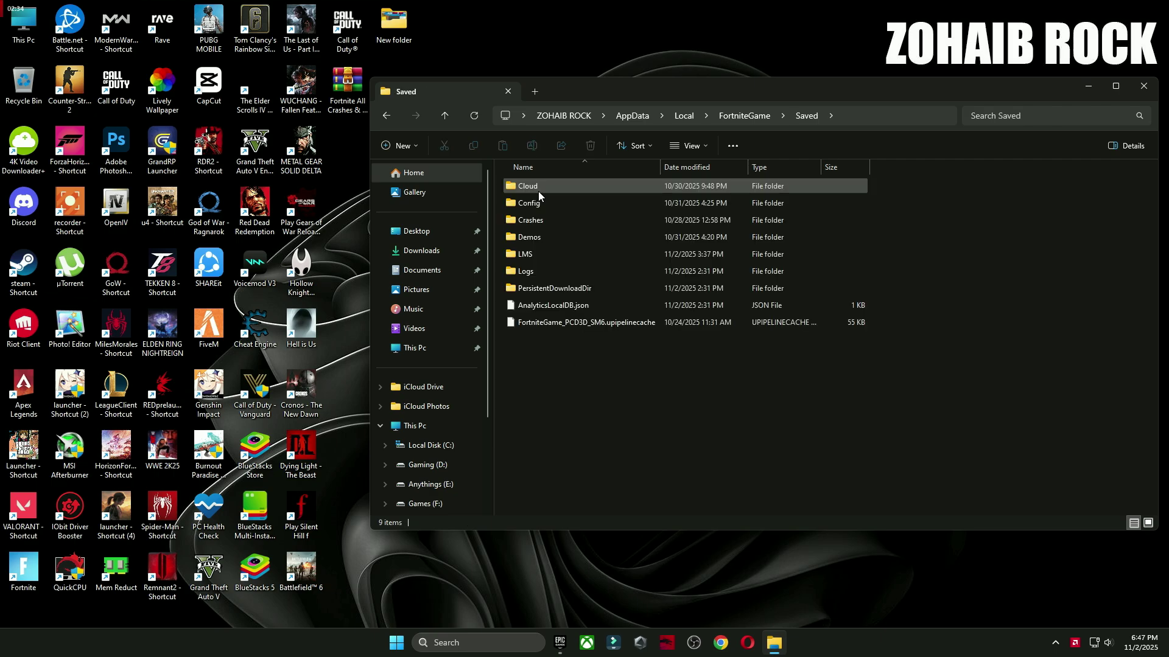
double_click(560, 205)
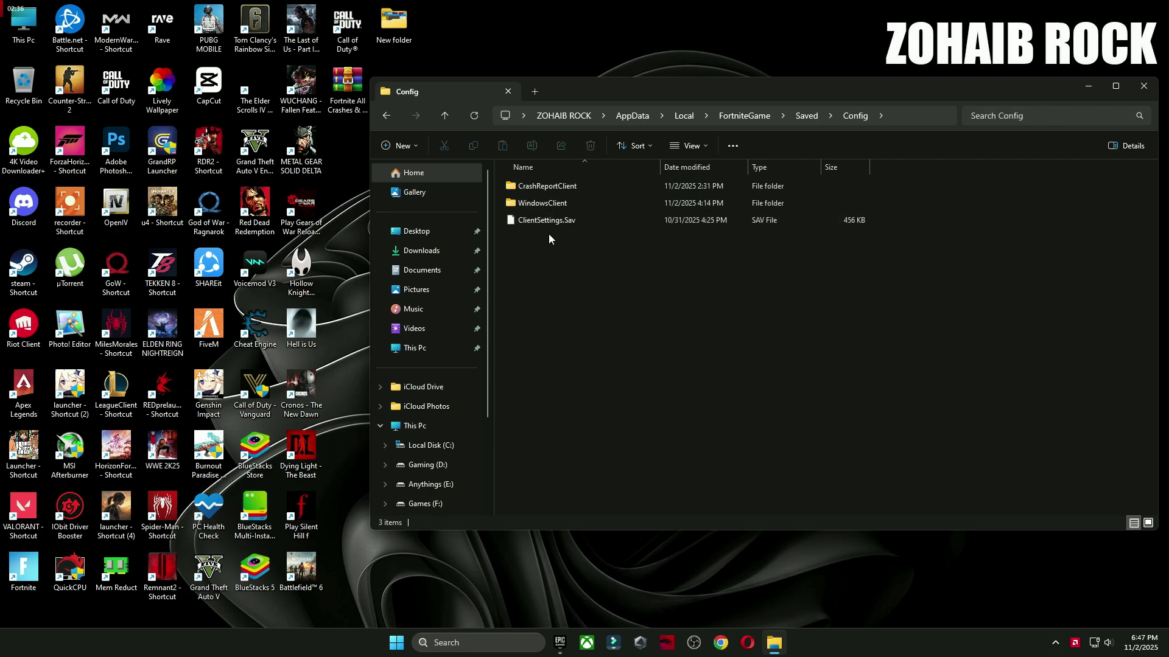
double_click(533, 203)
left_click_drag(734, 343, 531, 176)
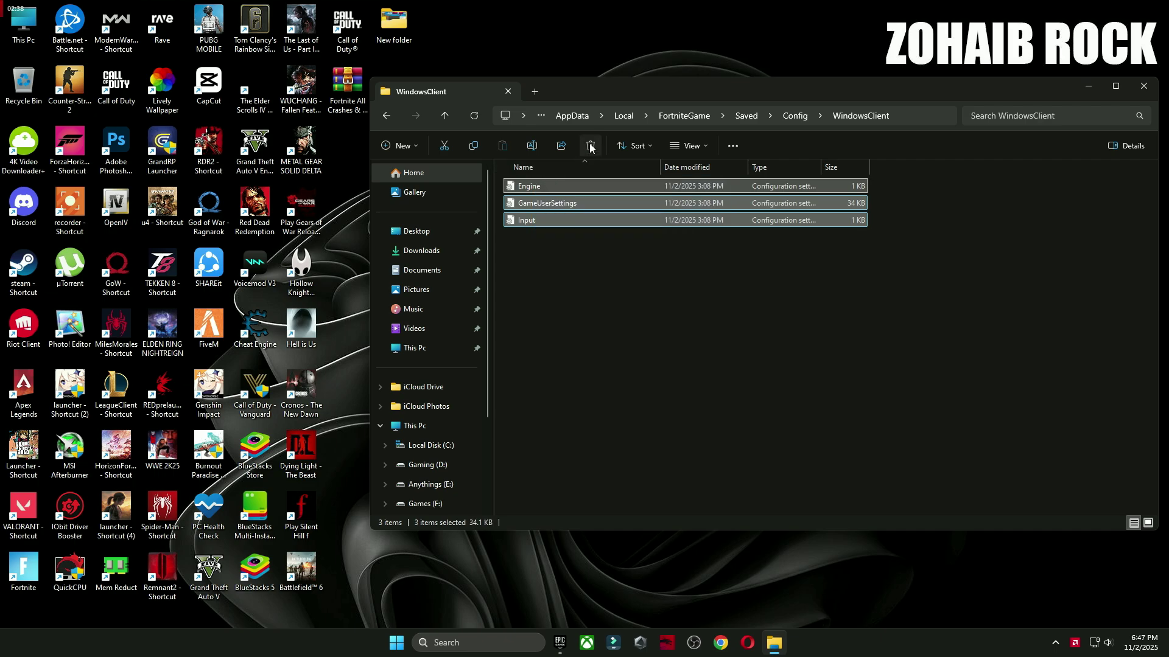
left_click(590, 152)
Delete both UECC-Windows folders inside FortniteGame's Config\CrashReportClient folder
key("BackSpace")
double_click(547, 186)
key("ctrl+a")
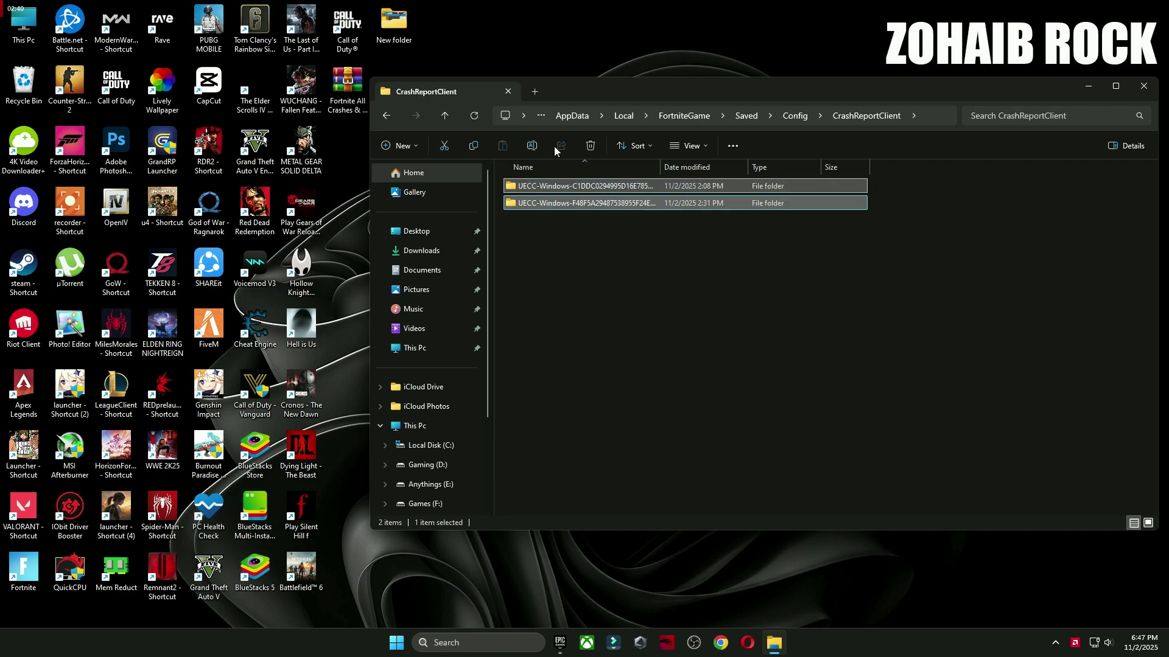
left_click(589, 146)
Check the Crashes folder in FortniteGame's Saved folder, delete everything in its Logs folder, and return to Local
key("BackSpace")
key("BackSpace")
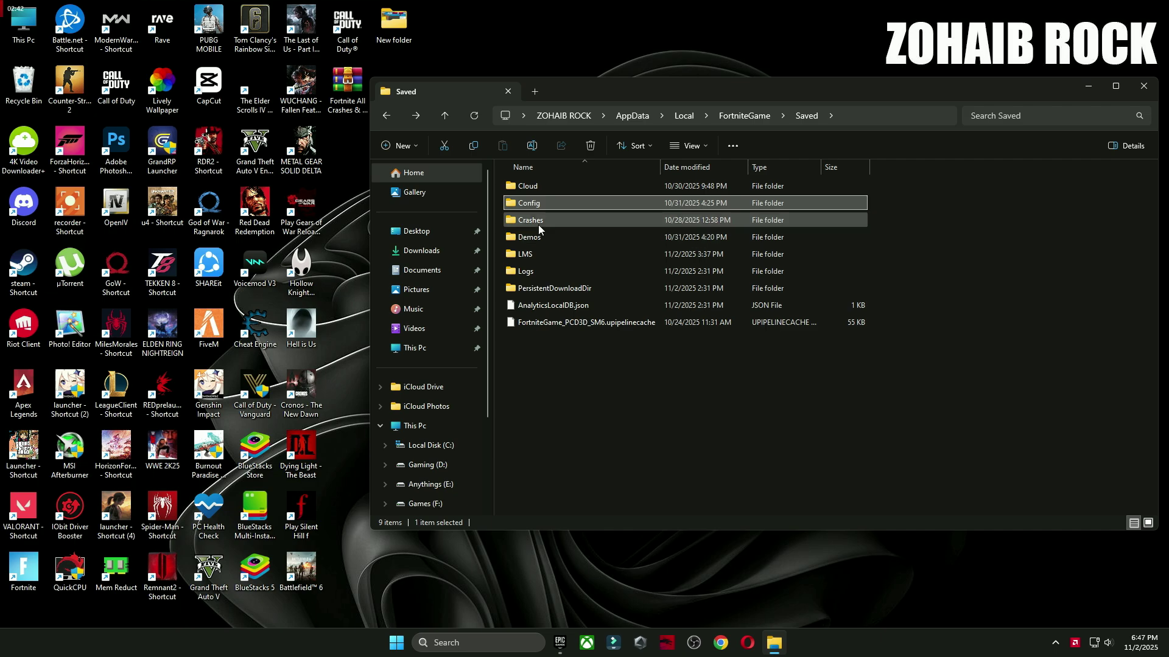
double_click(538, 225)
key("BackSpace")
left_click(627, 269)
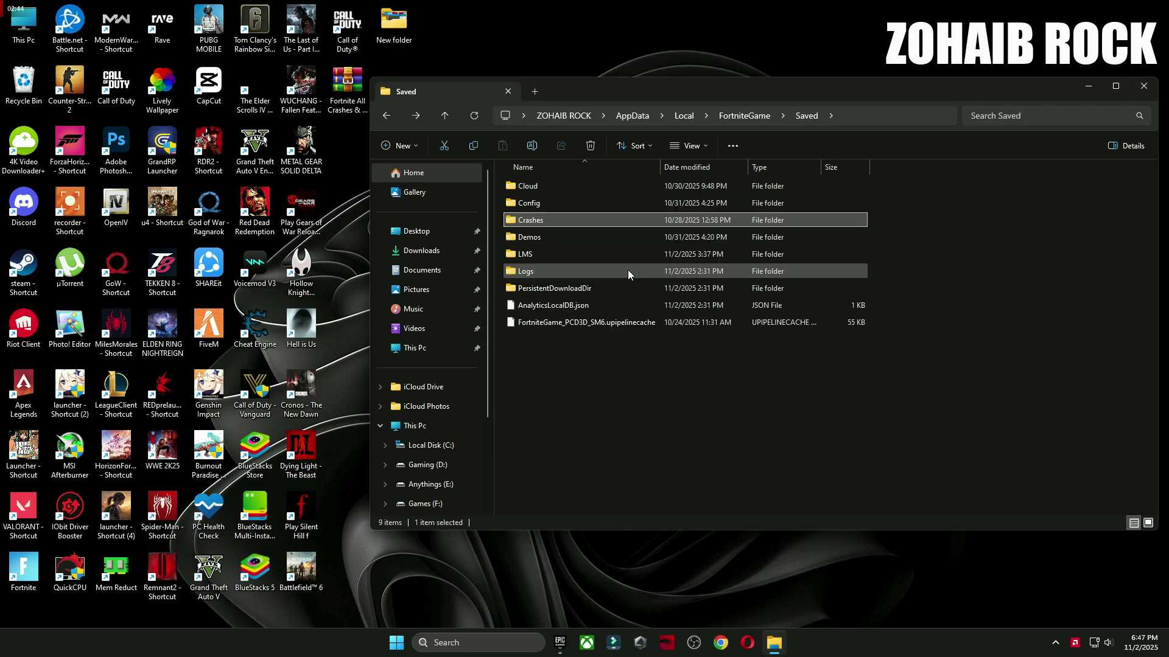
key("ctrl+a")
key("Delete")
key("BackSpace")
key("BackSpace")
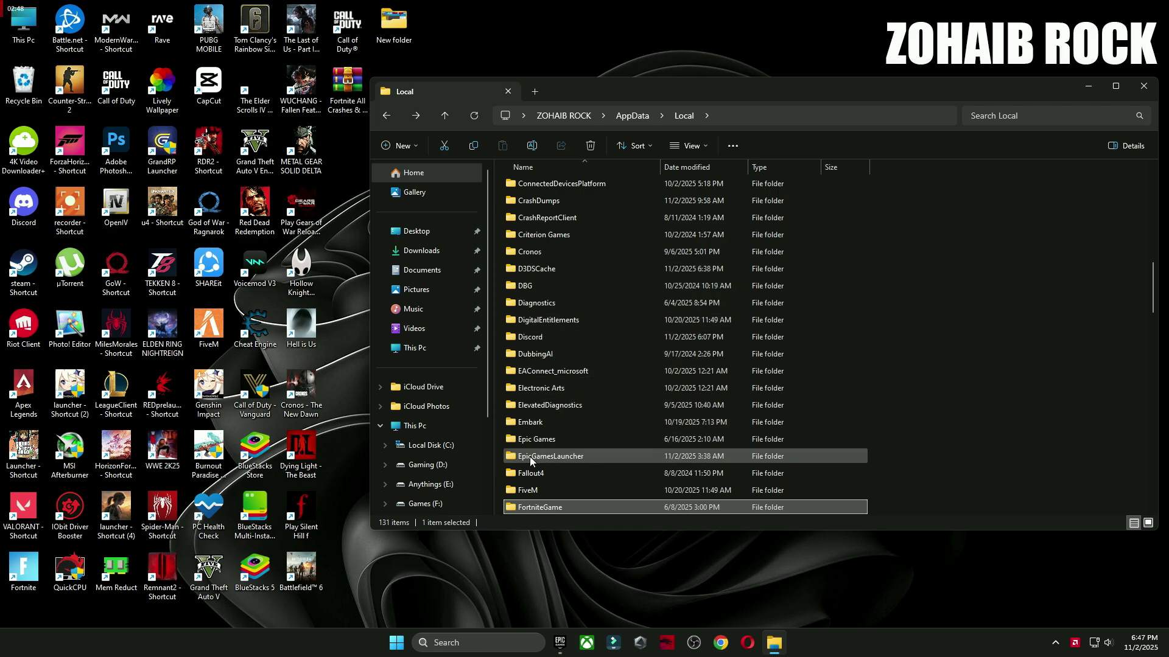
Try to delete the webcache_4430 folder from Local\EpicGamesLauncher\Saved
double_click(548, 456)
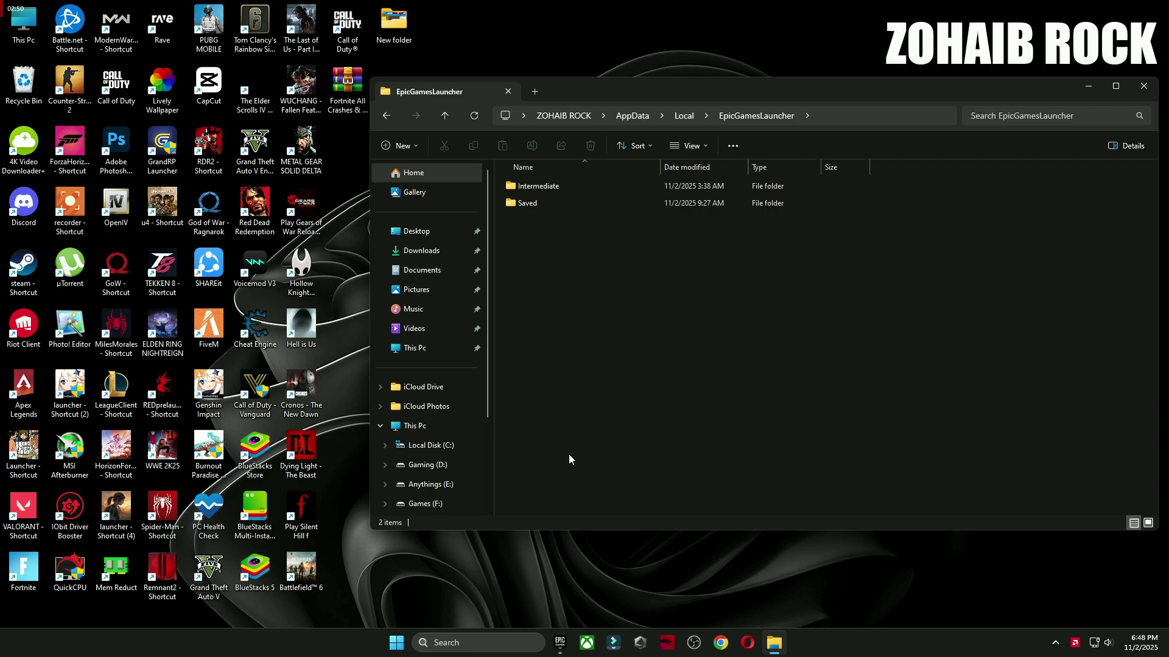
double_click(525, 206)
left_click(511, 236)
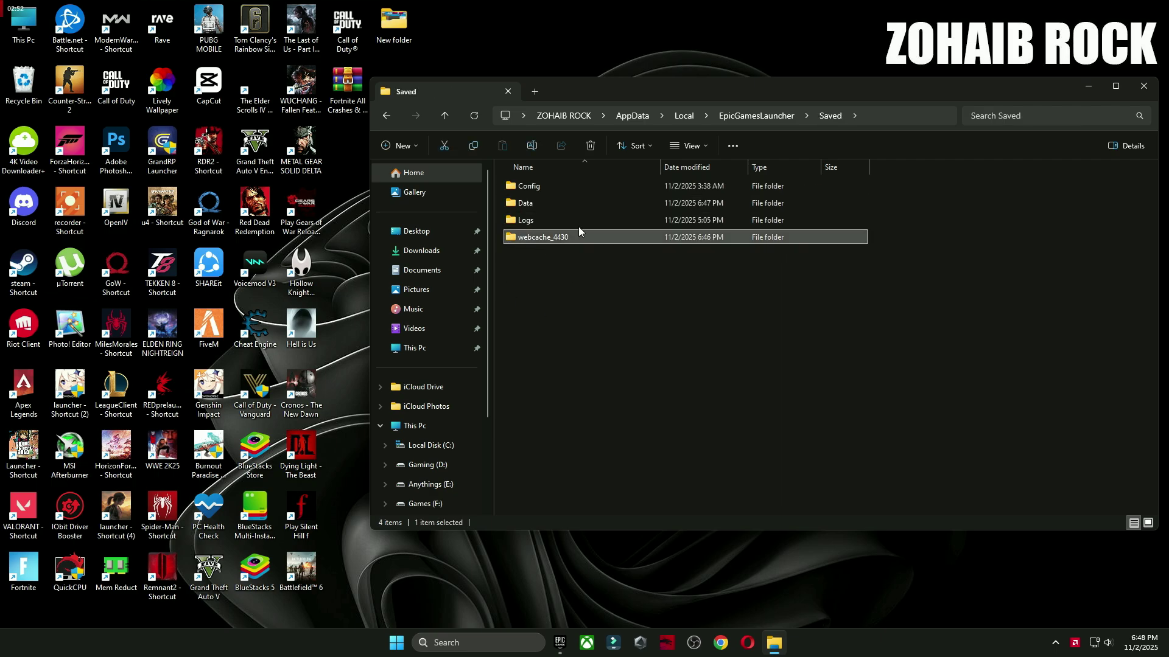
left_click(590, 151)
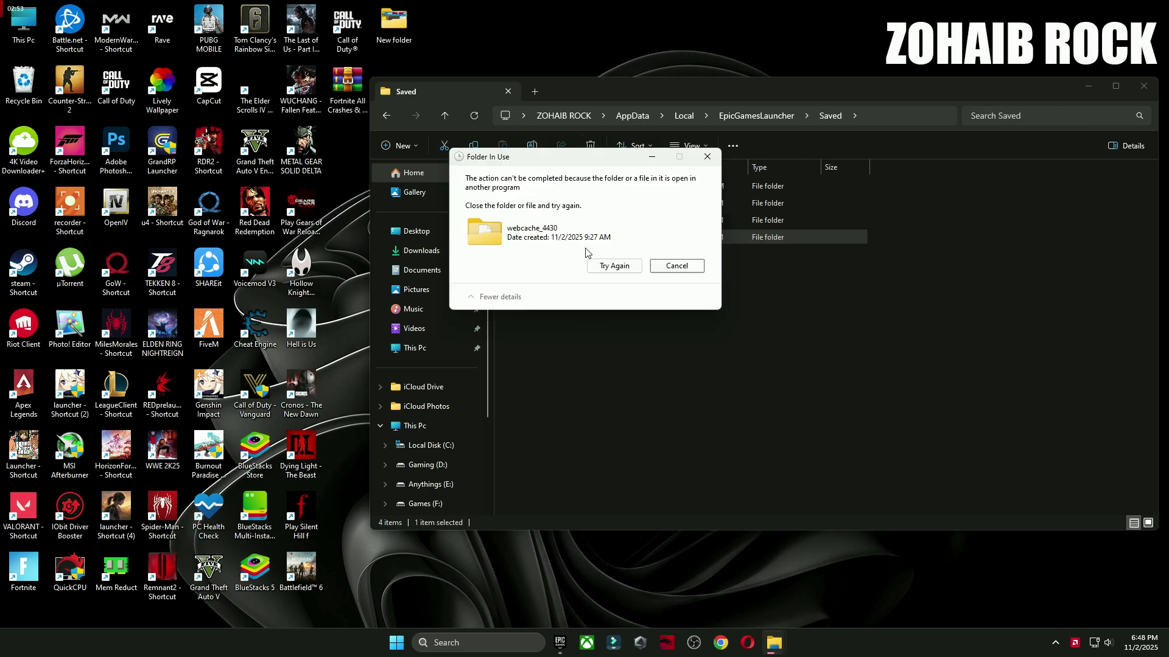
left_click(674, 266)
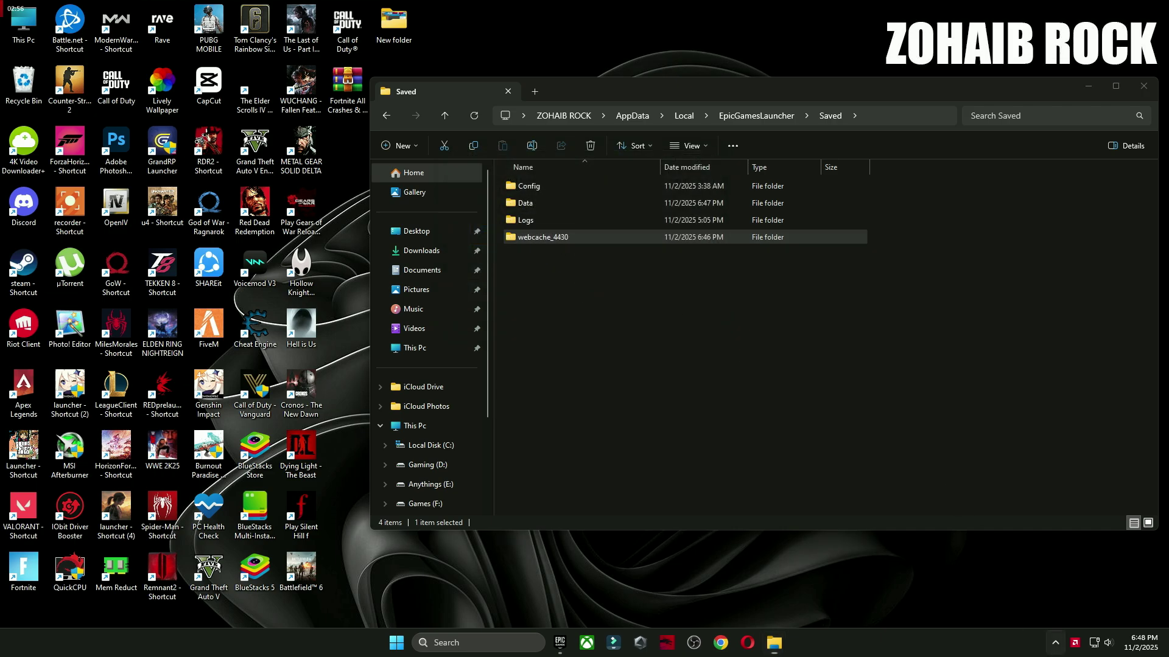
Quit the background Epic Games Launcher, delete the webcache_4430 folder, and close the folder window
left_click(1056, 643)
right_click(1019, 605)
left_click(1039, 595)
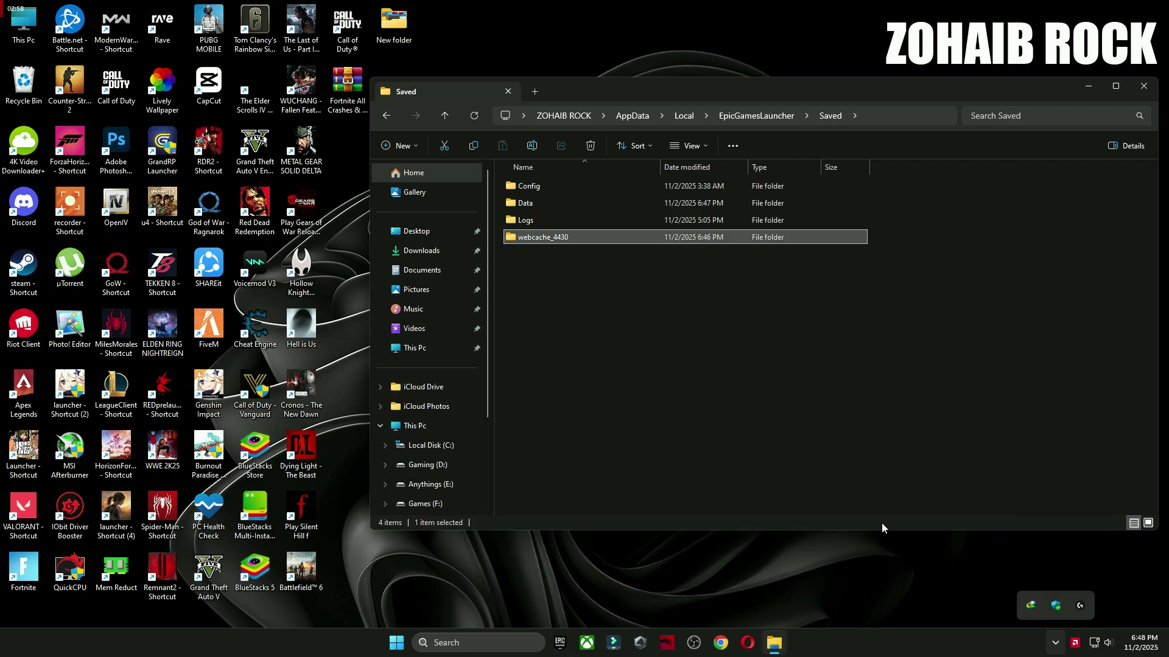
left_click(590, 152)
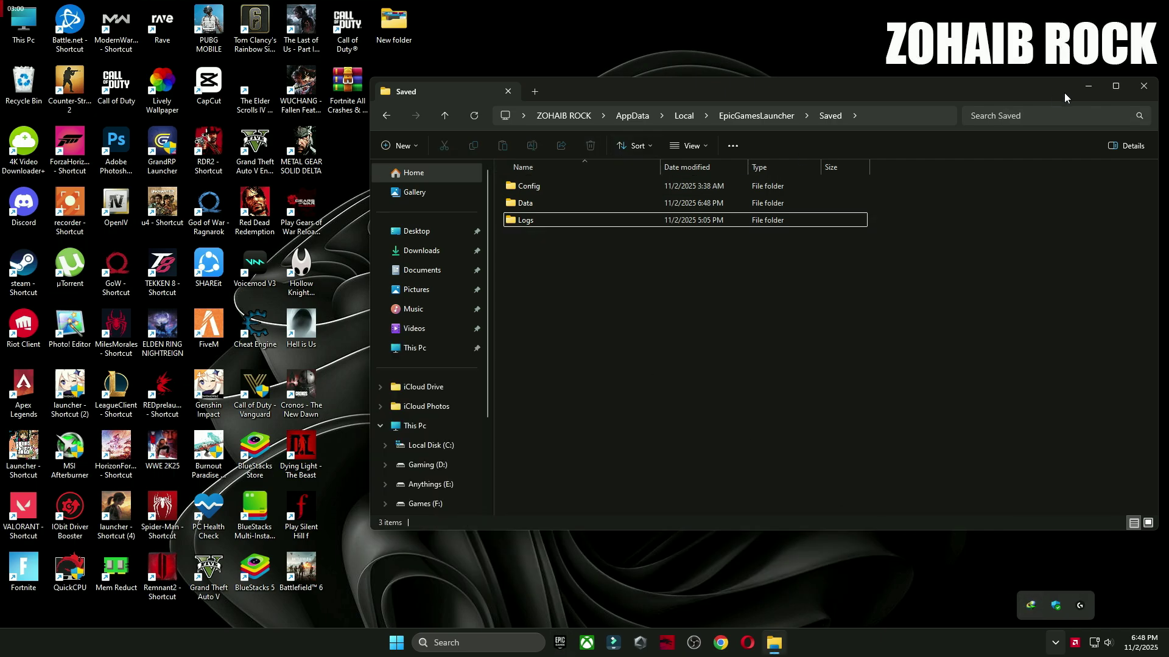
left_click(1140, 88)
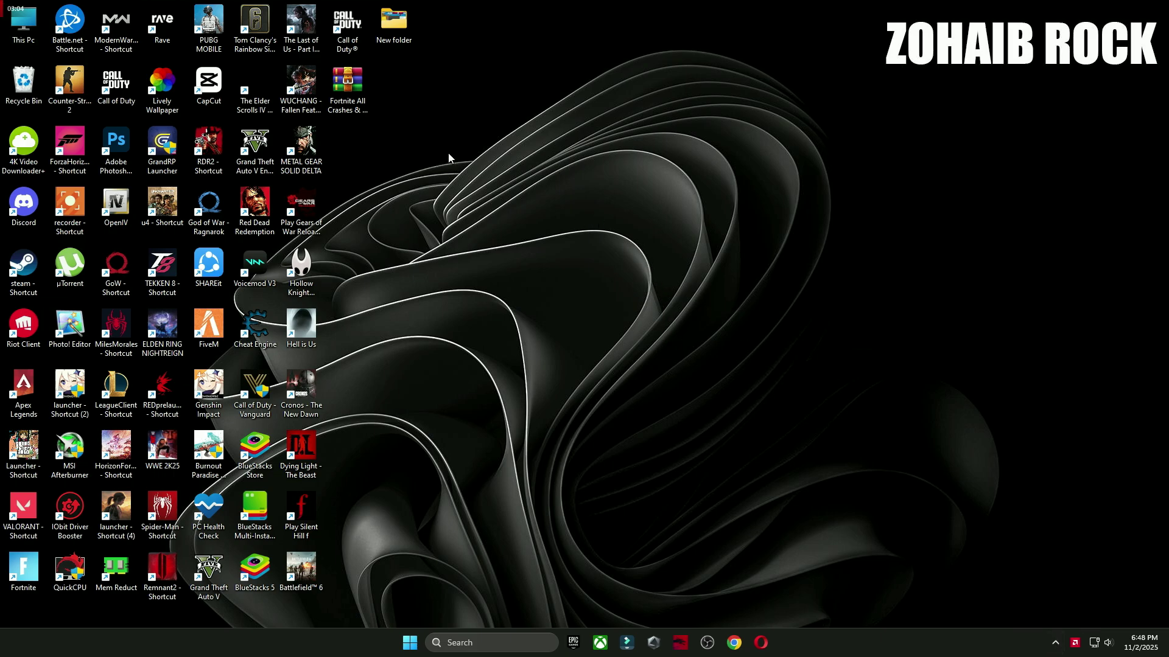
Extract the Fortnite All Crashes & Directx 12 Error Fixed Pack archive onto the desktop with WinRAR, placing the extracted folder beside it
left_click_drag(347, 88, 623, 204)
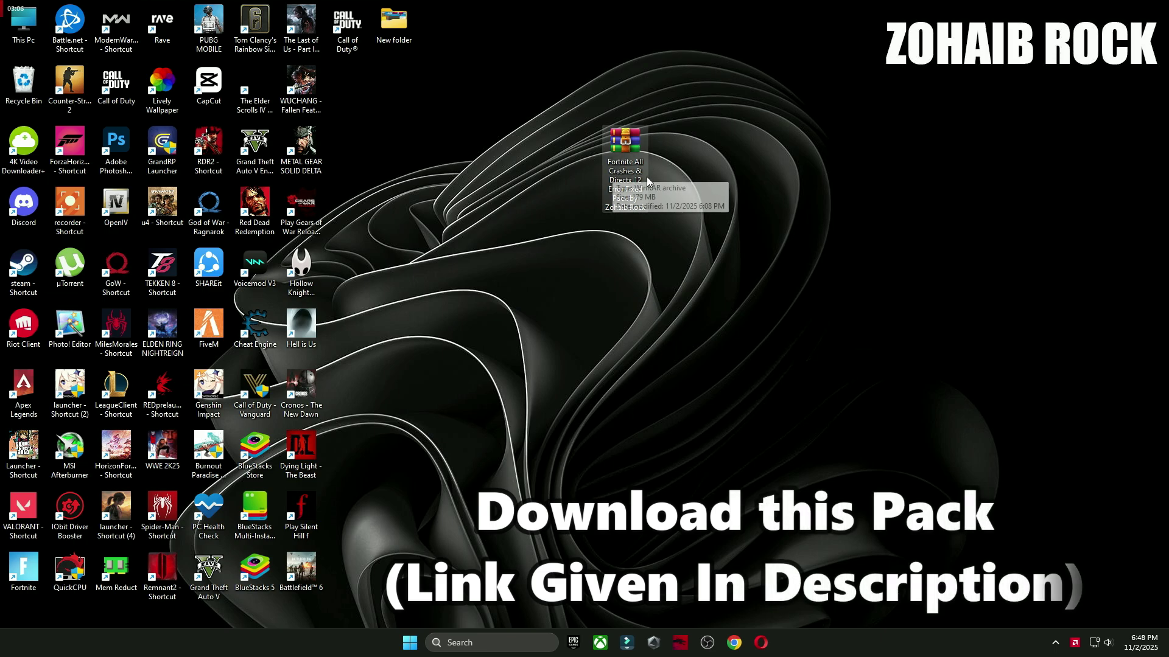
right_click(621, 157)
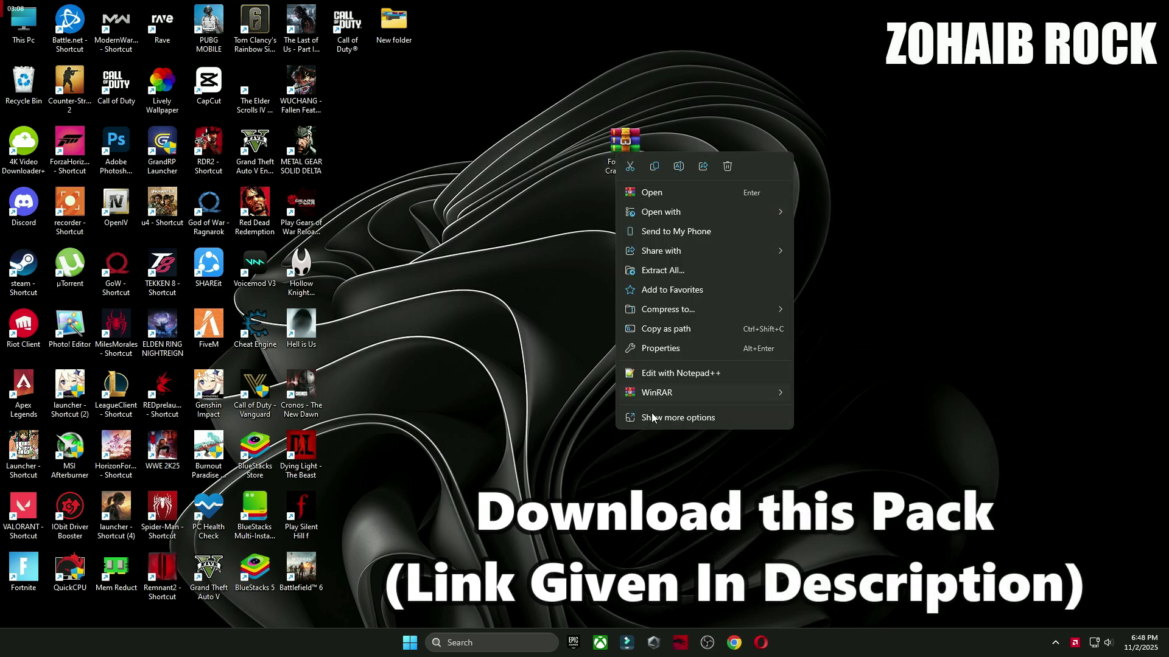
mouse_move(650, 395)
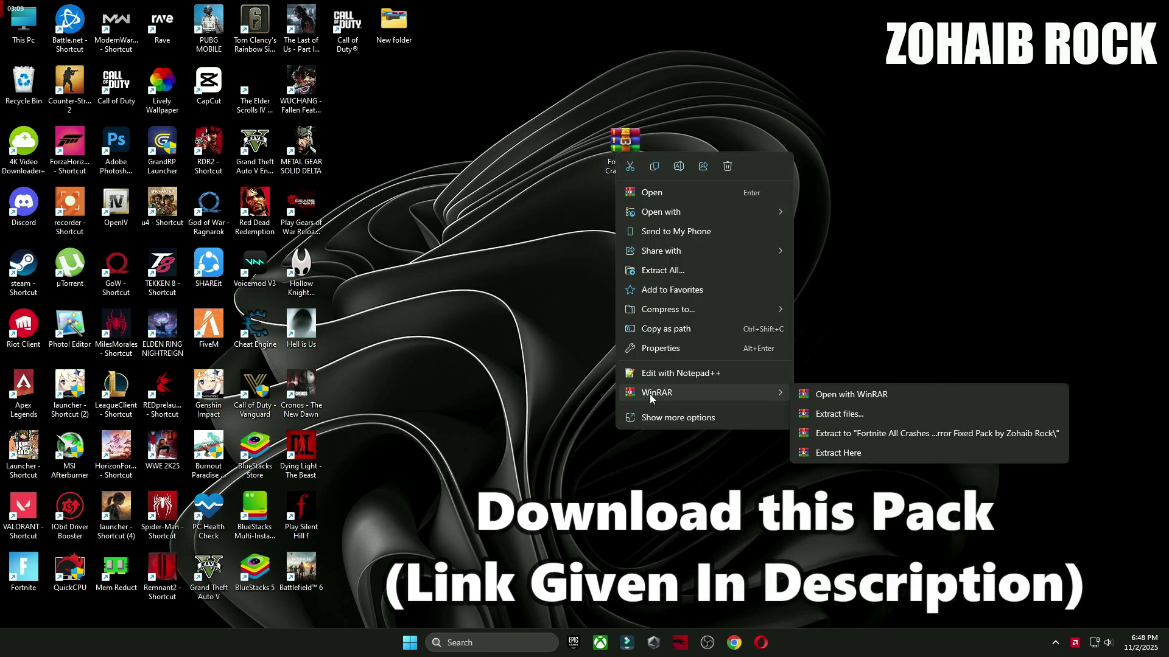
left_click(828, 453)
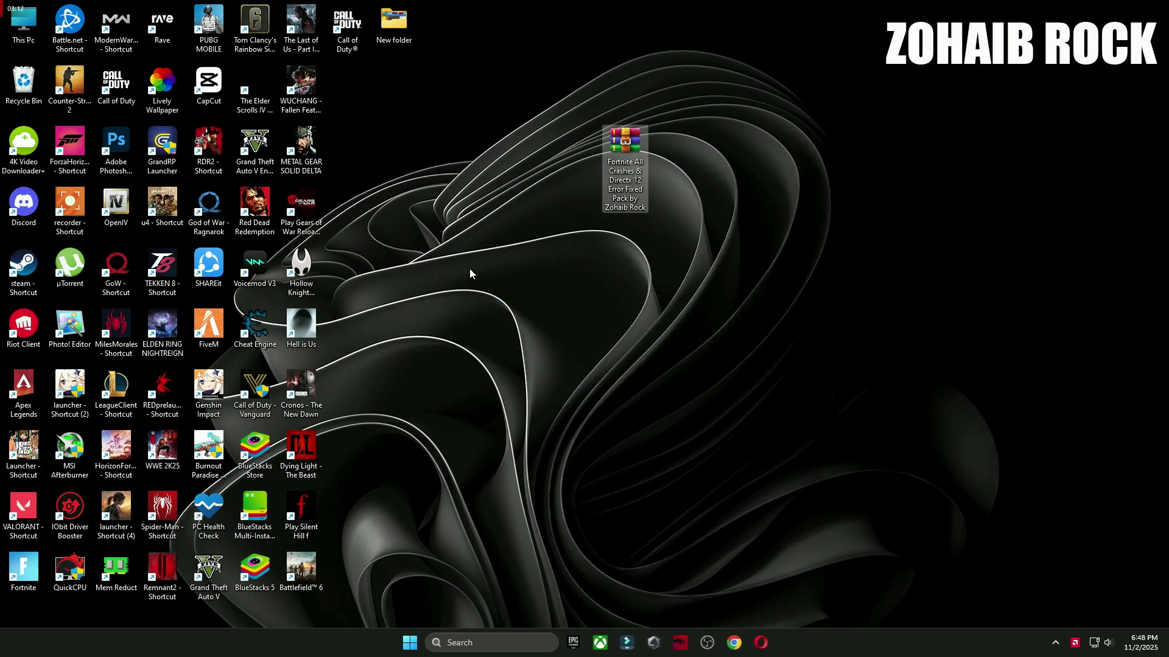
left_click_drag(359, 110, 694, 181)
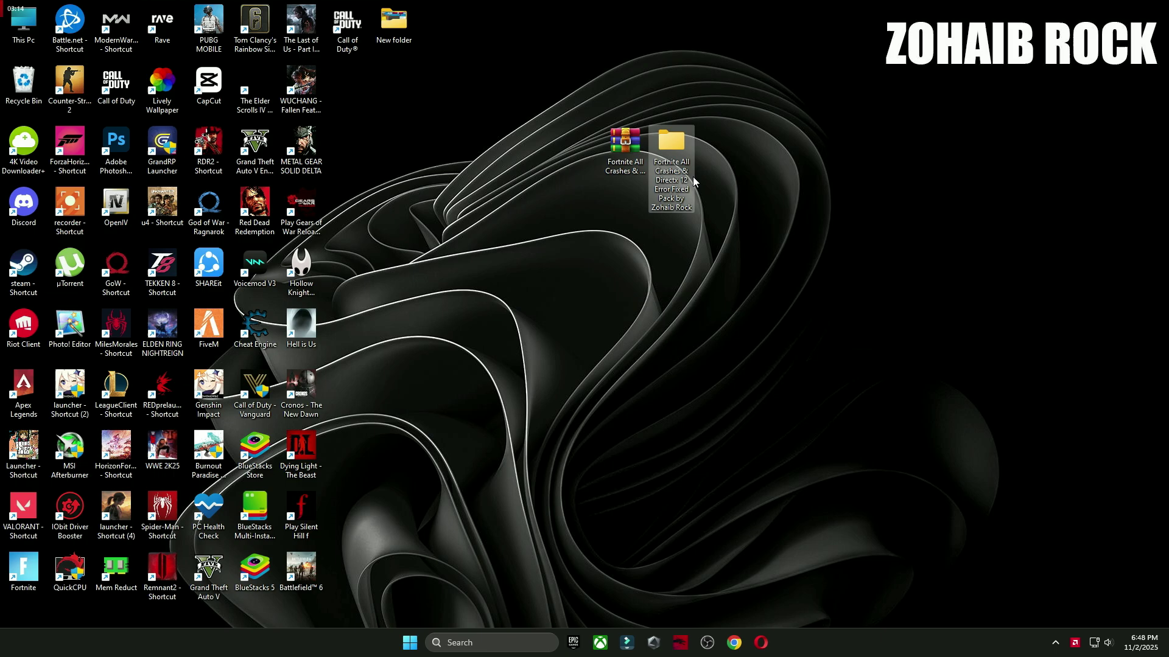
Launch DXSETUP.exe from the DirectX_11_Setup archive in the extracted pack's DIRECTX INSTALL folder, and allow it to run
double_click(666, 151)
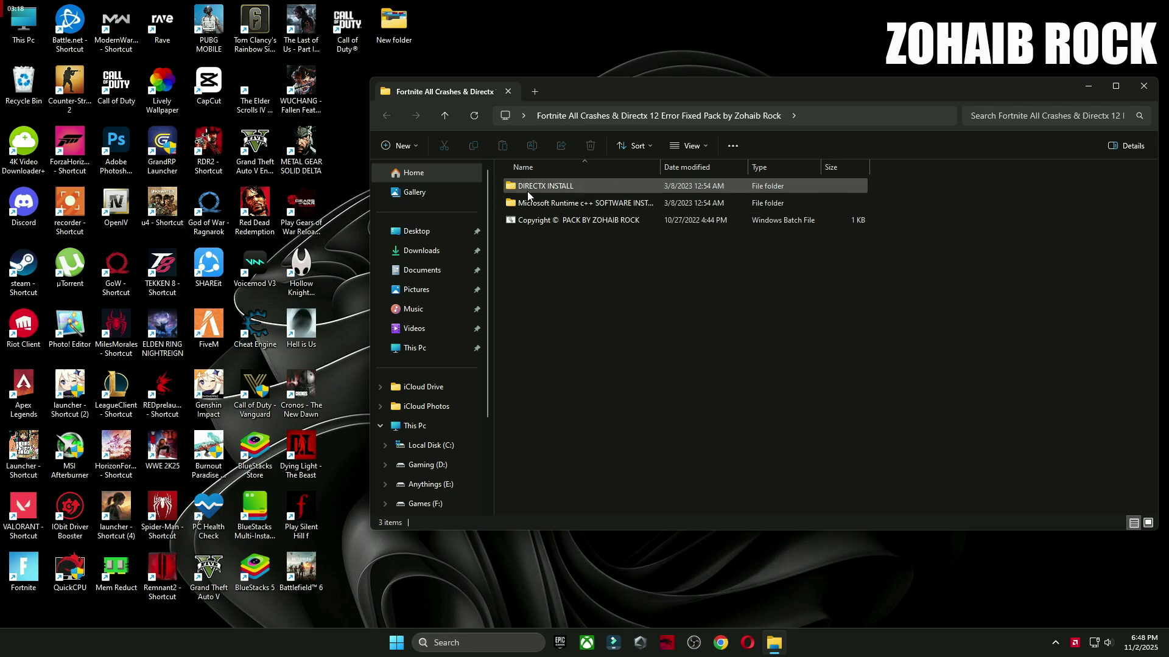
double_click(553, 189)
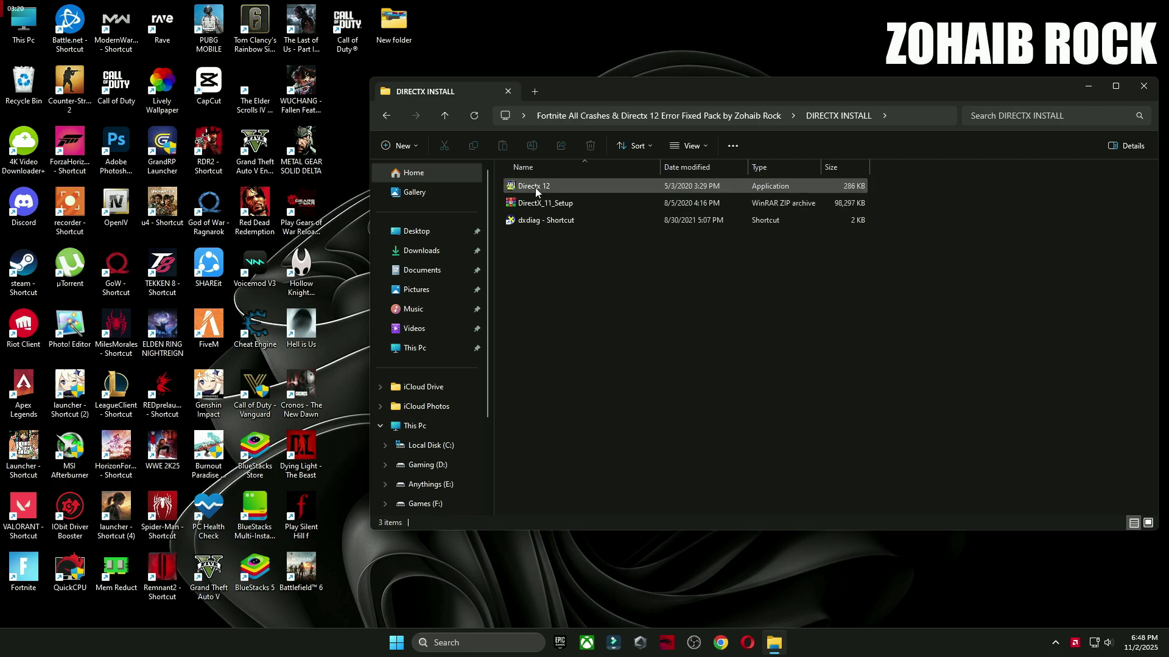
double_click(545, 202)
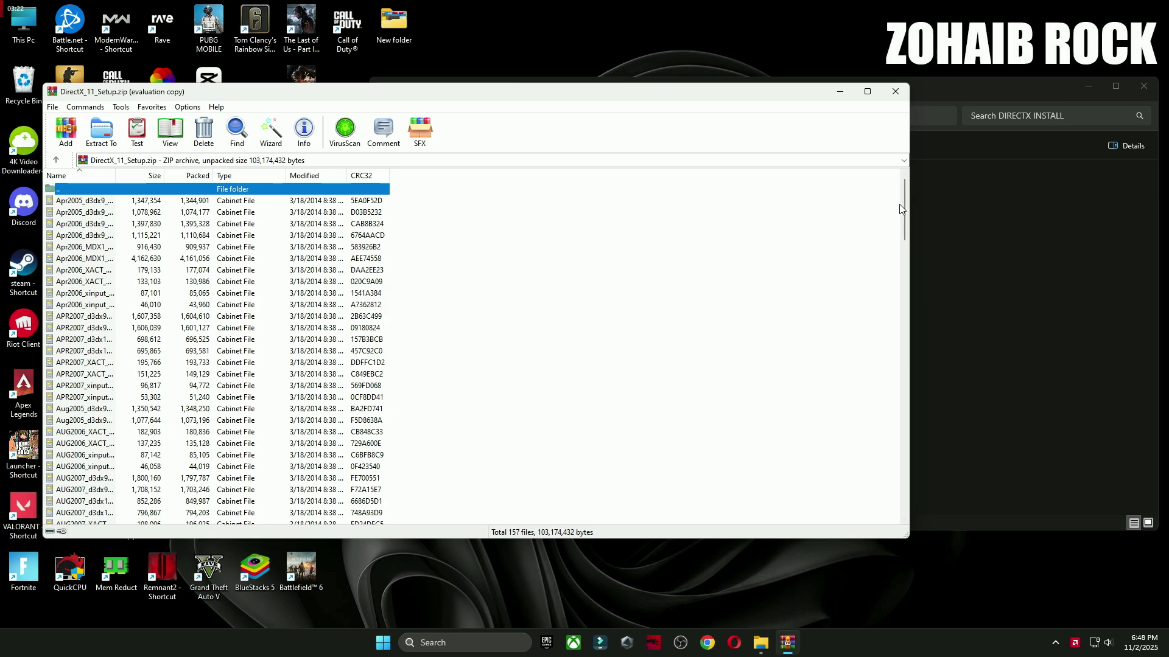
left_click_drag(906, 210, 907, 484)
left_click(541, 320)
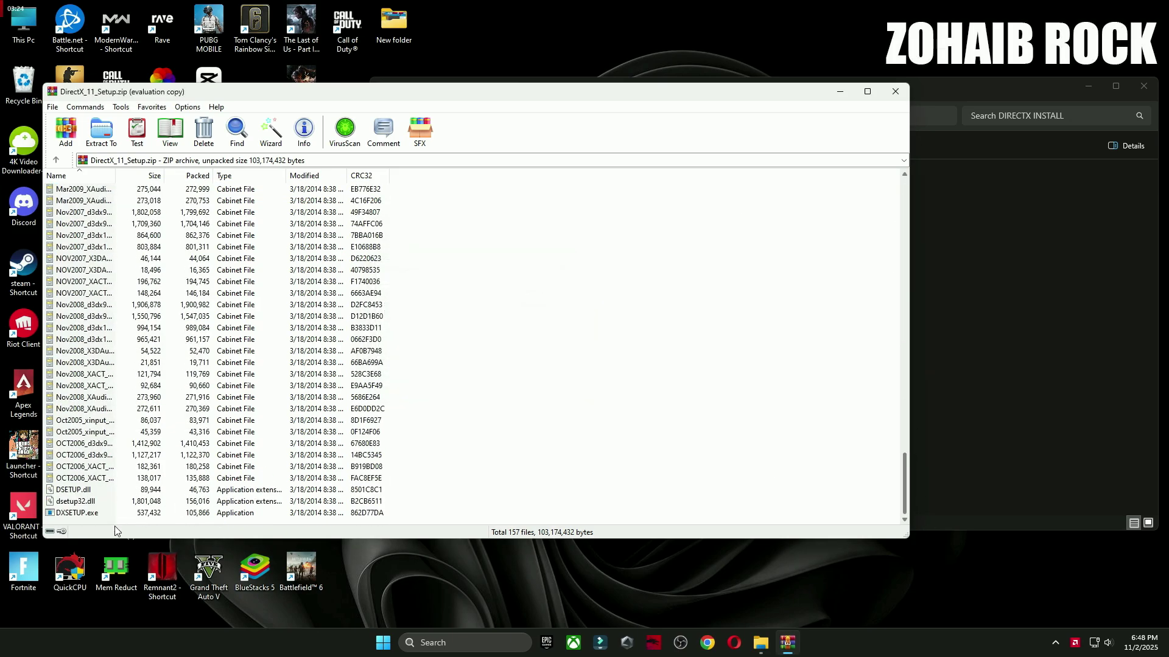
double_click(79, 513)
key("alt+y")
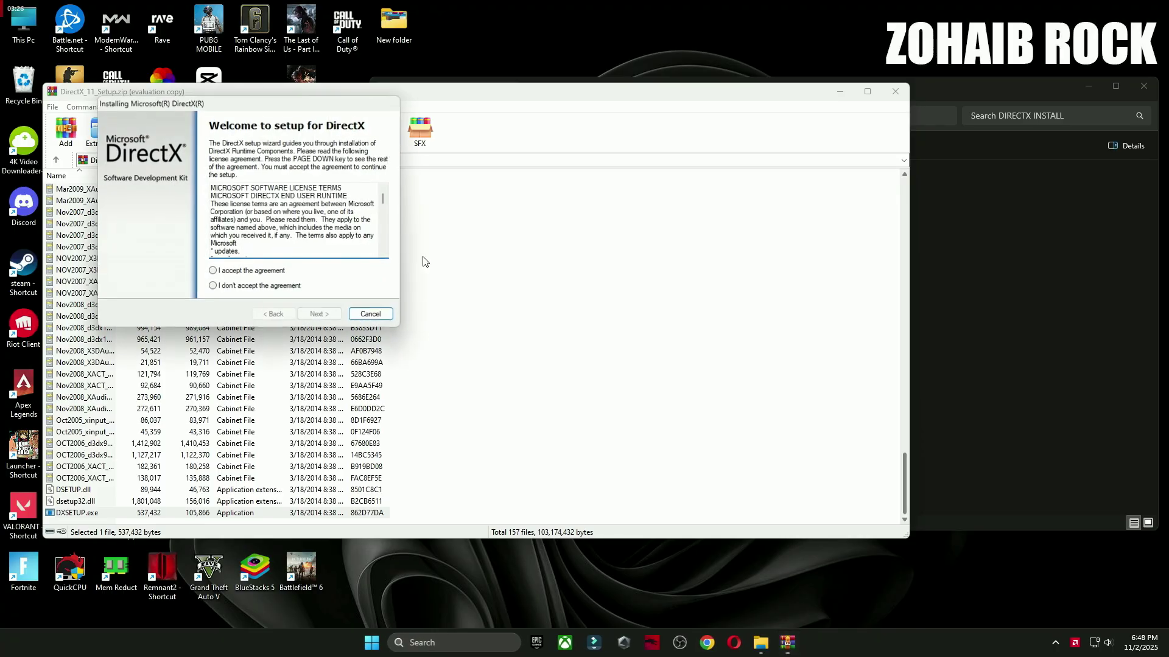
Accept the DirectX license agreement, install the DirectX runtime components, finish the setup, and close the DirectX_11_Setup archive
left_click_drag(290, 105, 683, 215)
left_click(606, 374)
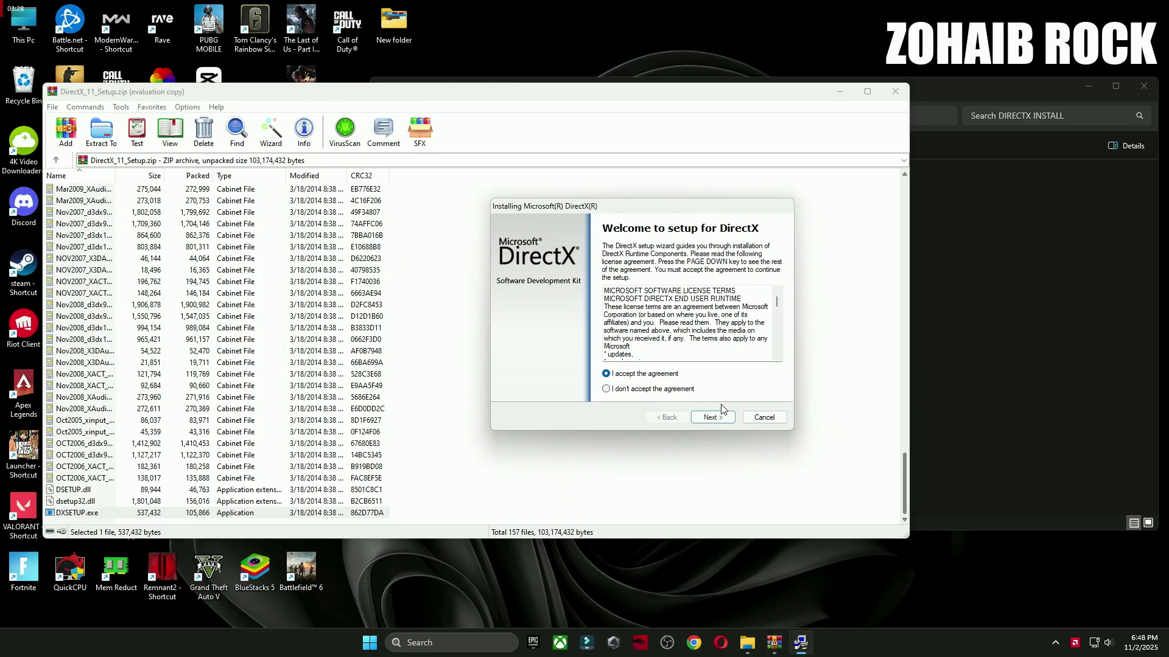
left_click(712, 417)
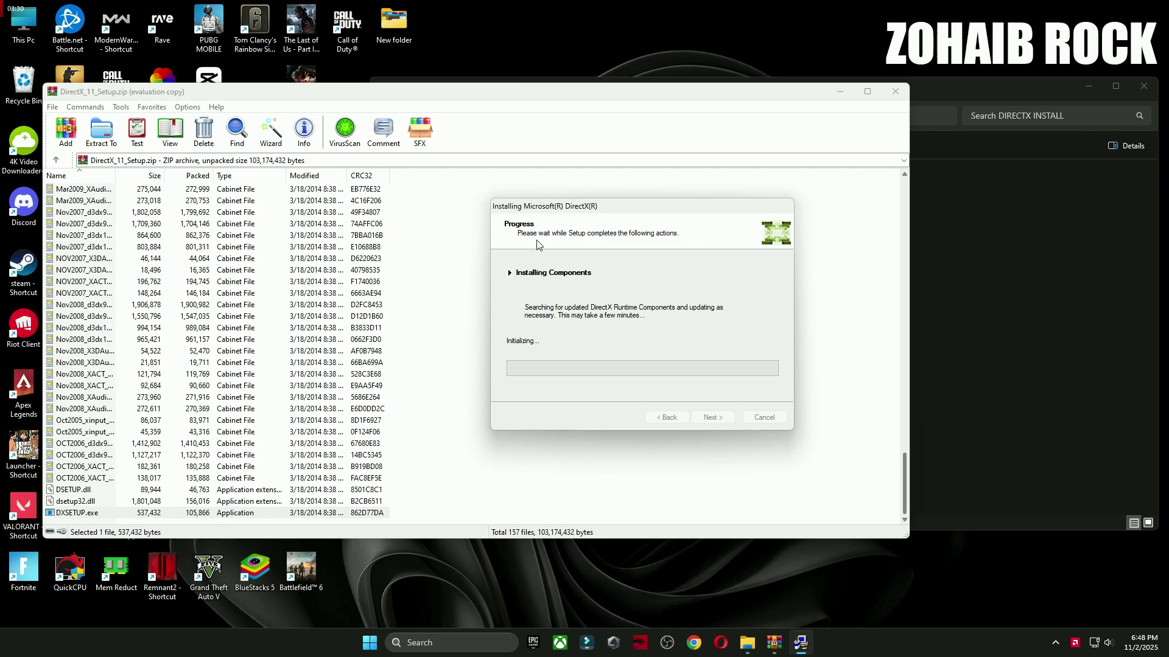
mouse_move(609, 206)
left_mouse_down()
mouse_move(587, 209)
mouse_move(615, 201)
left_mouse_up()
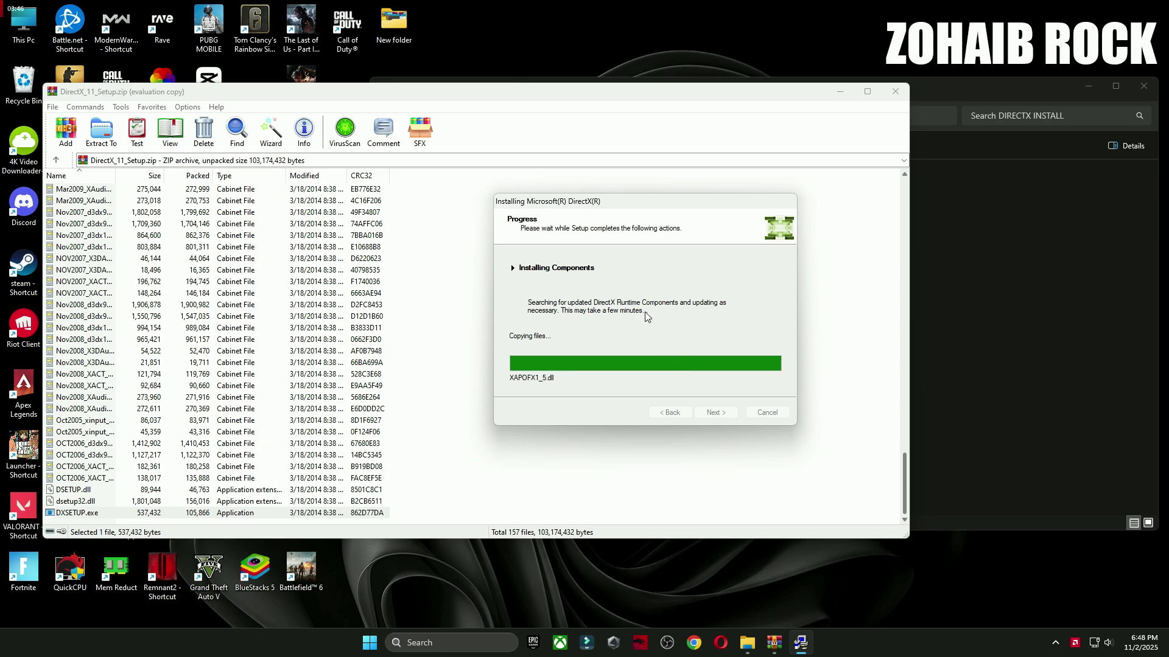
left_click(716, 412)
key("alt+F4")
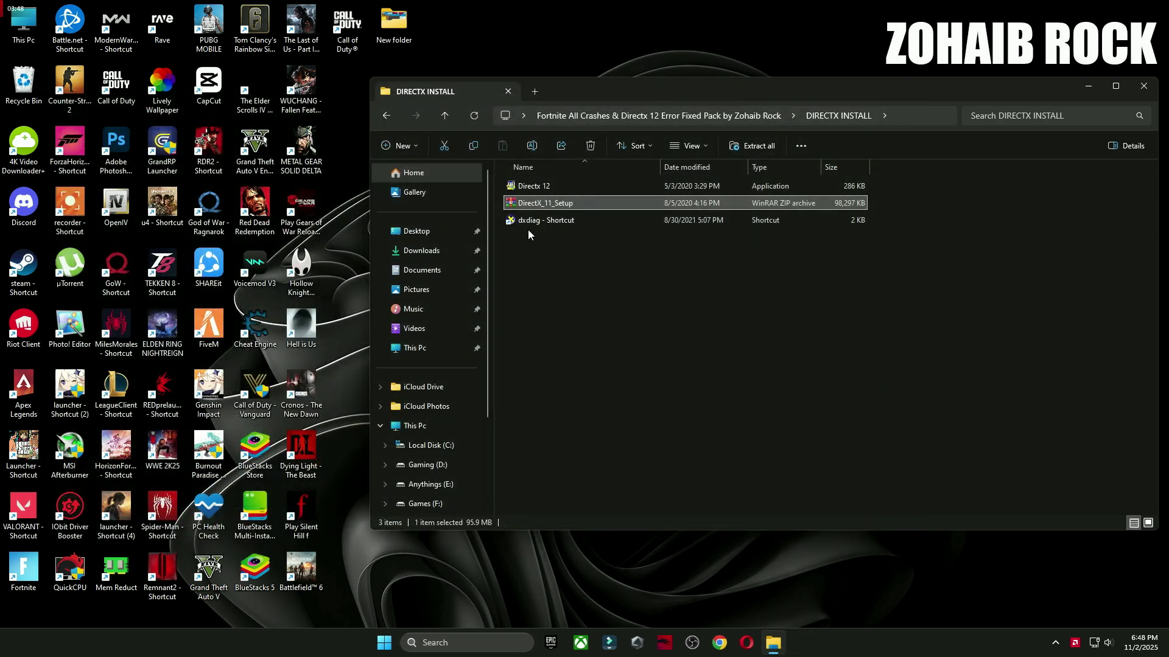
Run the Directx 12 installer from the DIRECTX INSTALL folder, accepting the agreement and leaving out the Bing Bar, and finish the setup
double_click(526, 186)
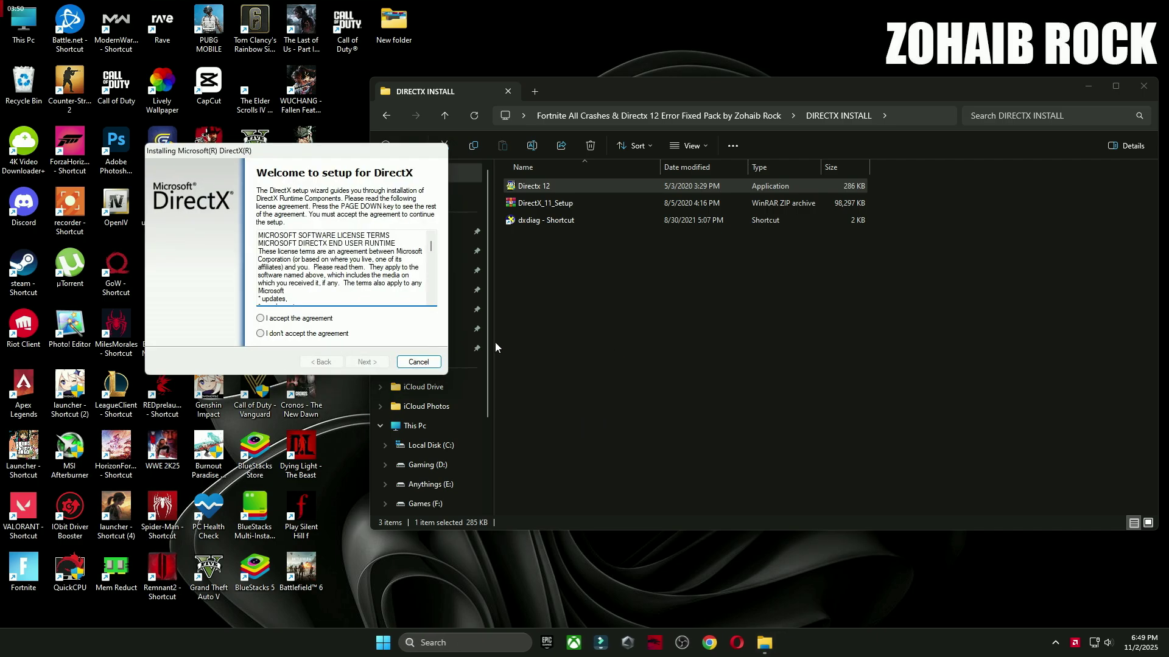
left_click(373, 364)
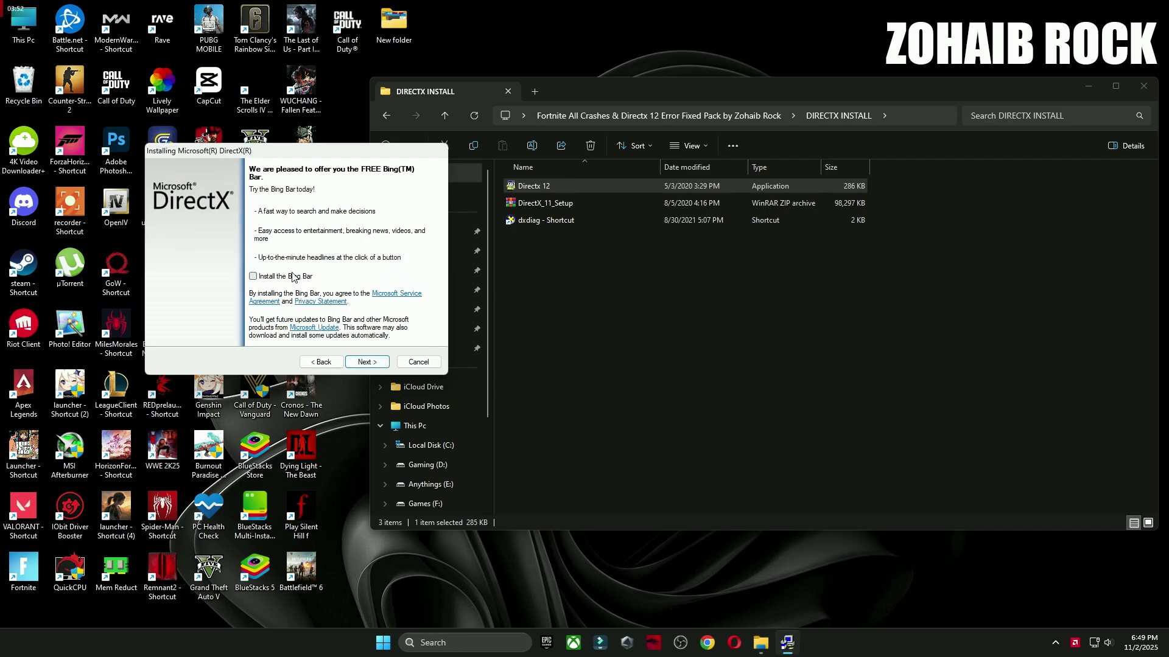
left_click(367, 363)
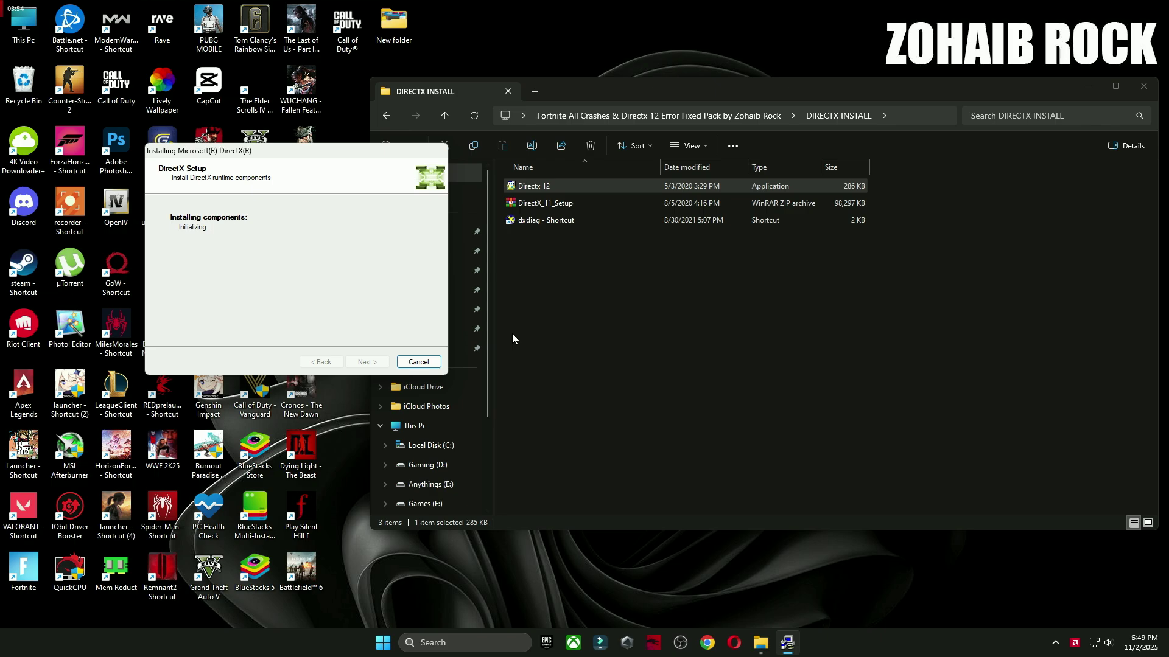
left_click(551, 224)
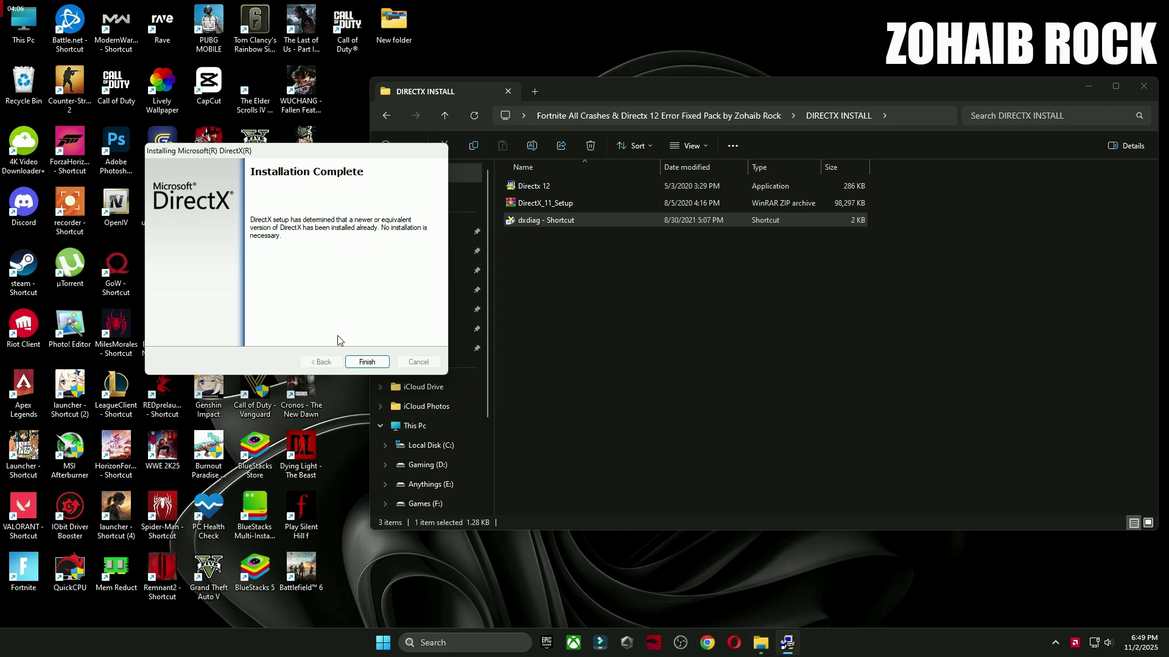
left_click(359, 360)
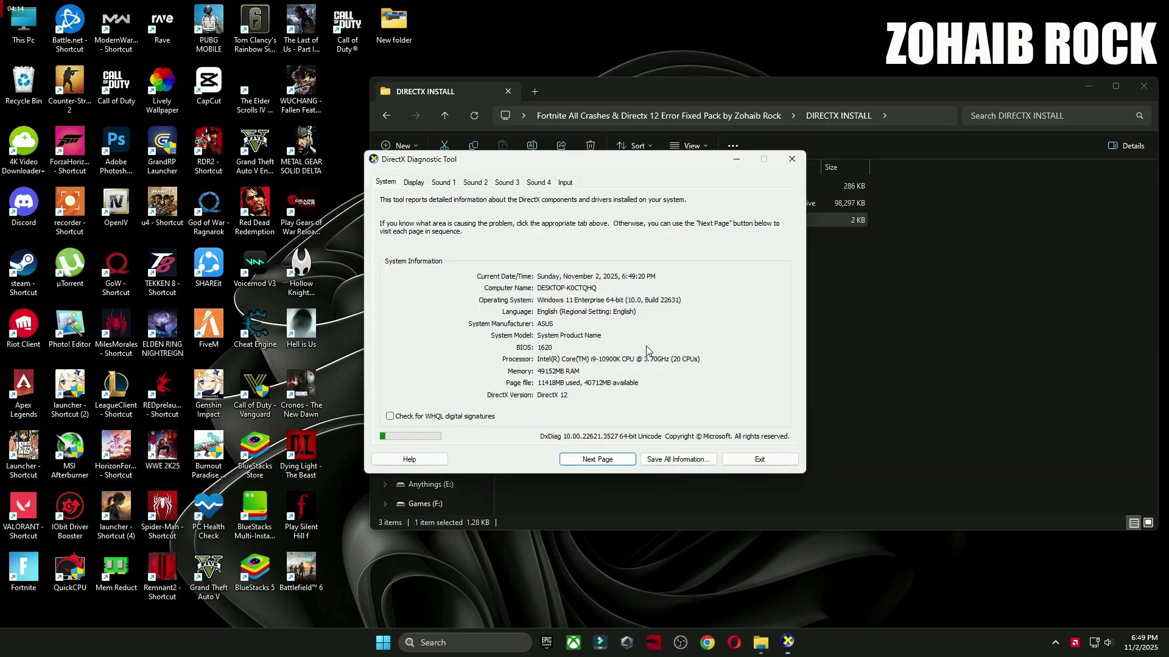
Enable checking for WHQL digital signatures in the DirectX Diagnostic Tool, agree to bypass the system information, and exit the tool
left_click(390, 417)
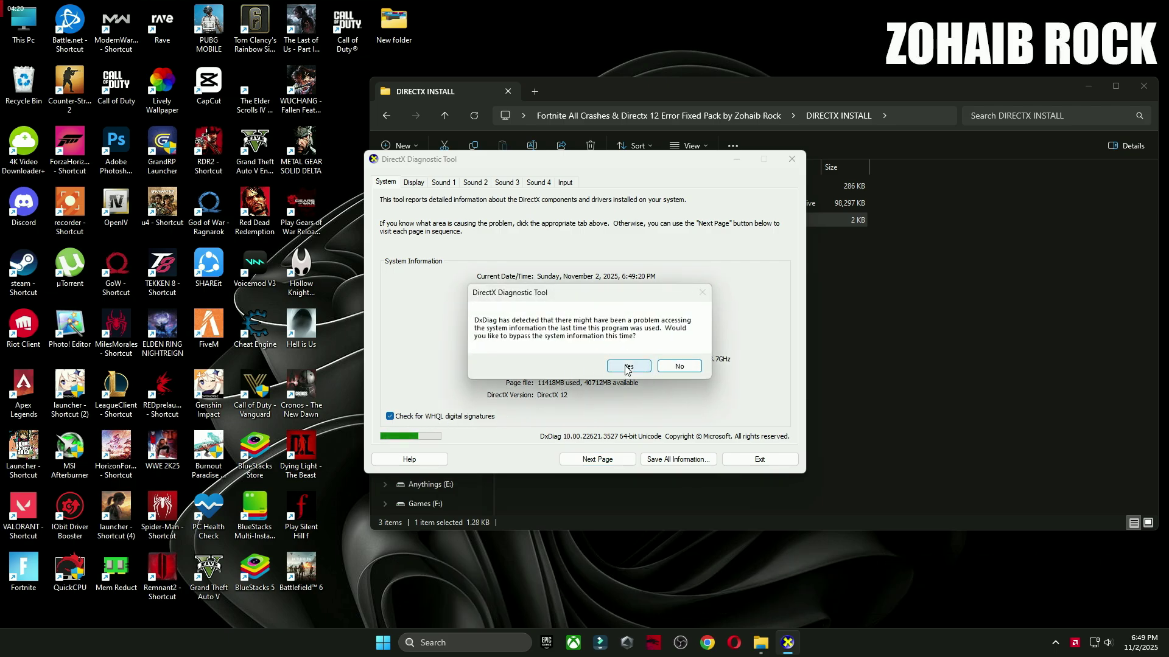
left_click(628, 367)
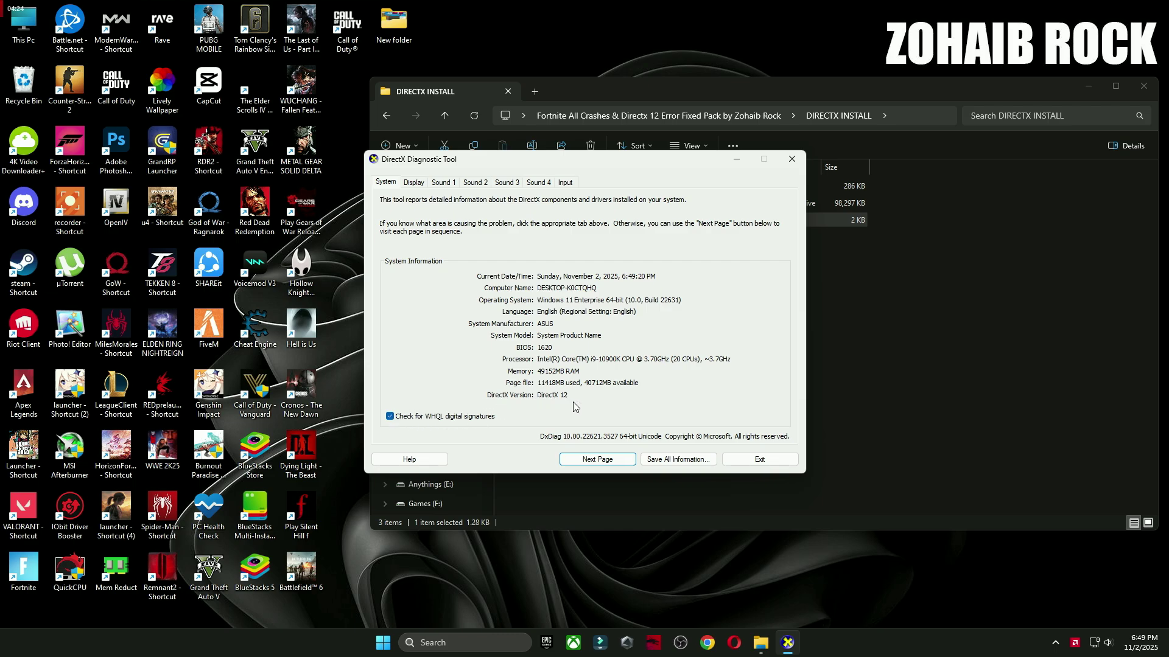
left_click(776, 461)
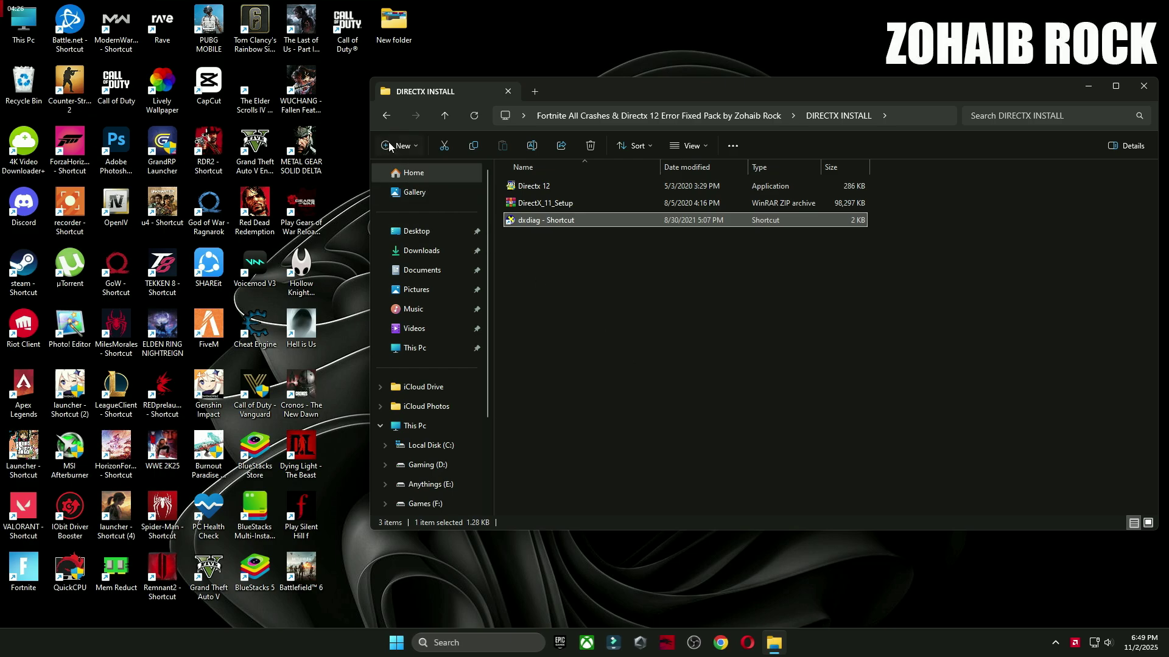
Run the install_all batch file from the pack's Microsoft Runtime c++ SOFTWARE INSTALL folder and close the folder window
left_click(386, 116)
double_click(546, 205)
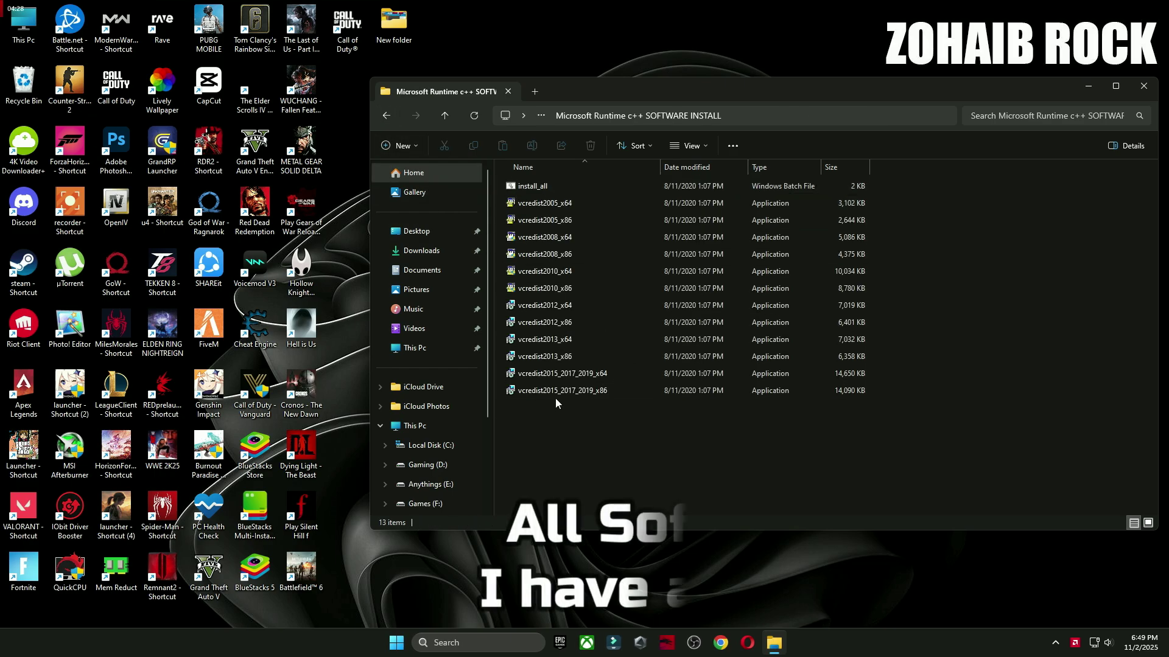
double_click(532, 186)
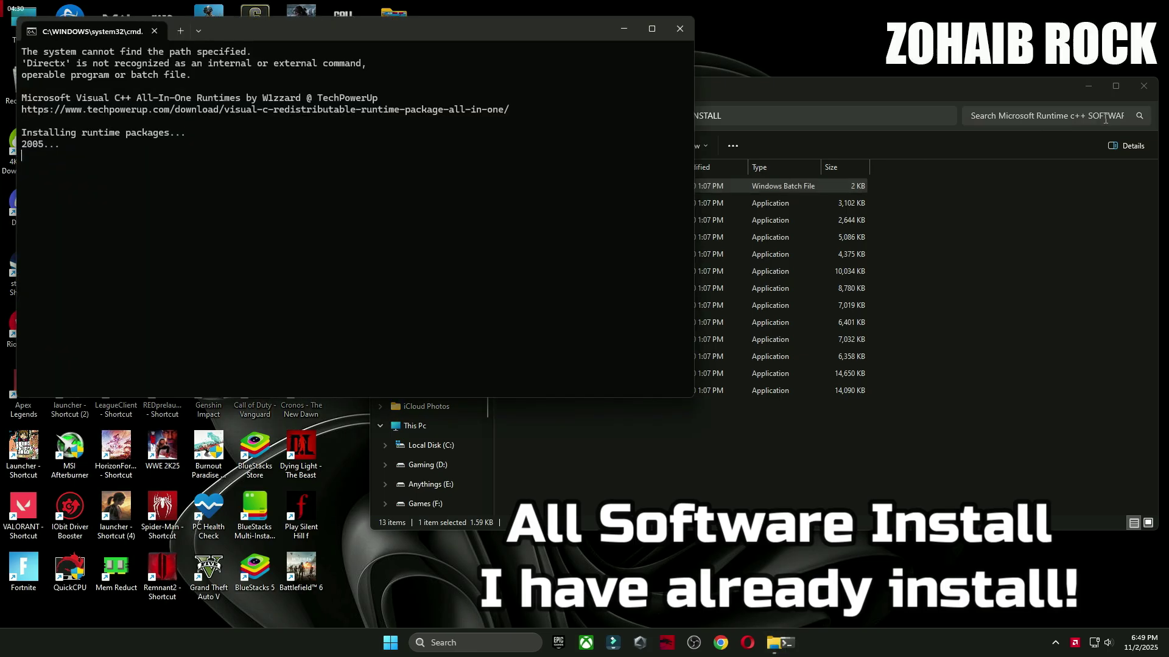
left_click(1138, 89)
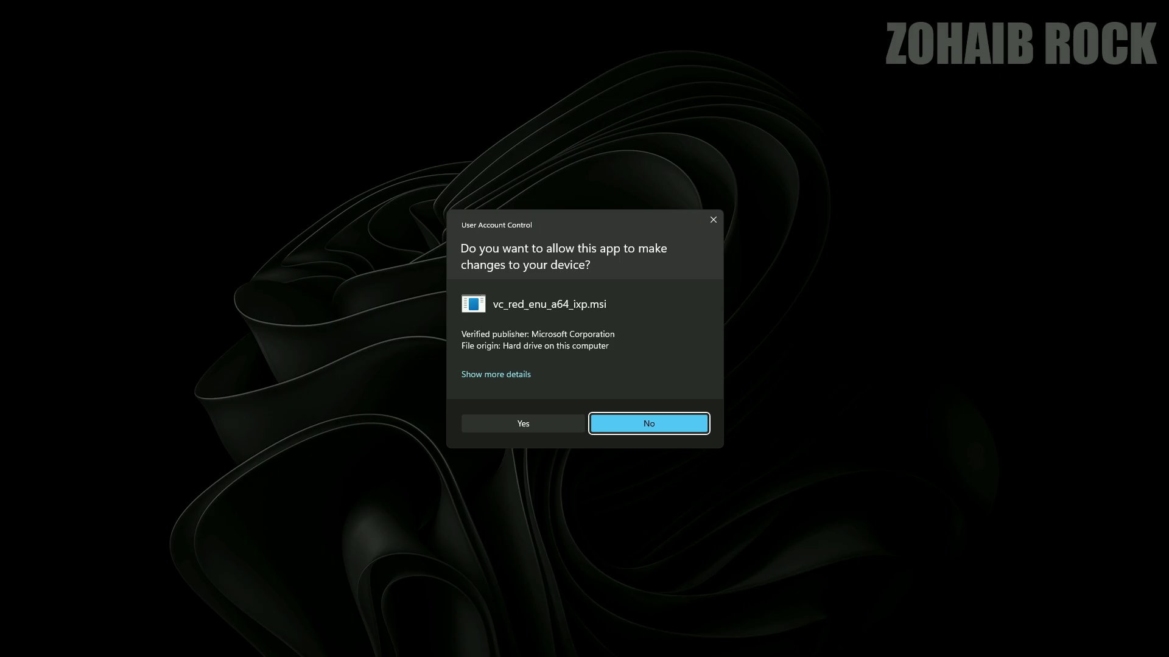
Allow each Microsoft Visual C++ Redistributable installer, x86 and x64, to make changes to the device until the batch installation ends
left_click(583, 421)
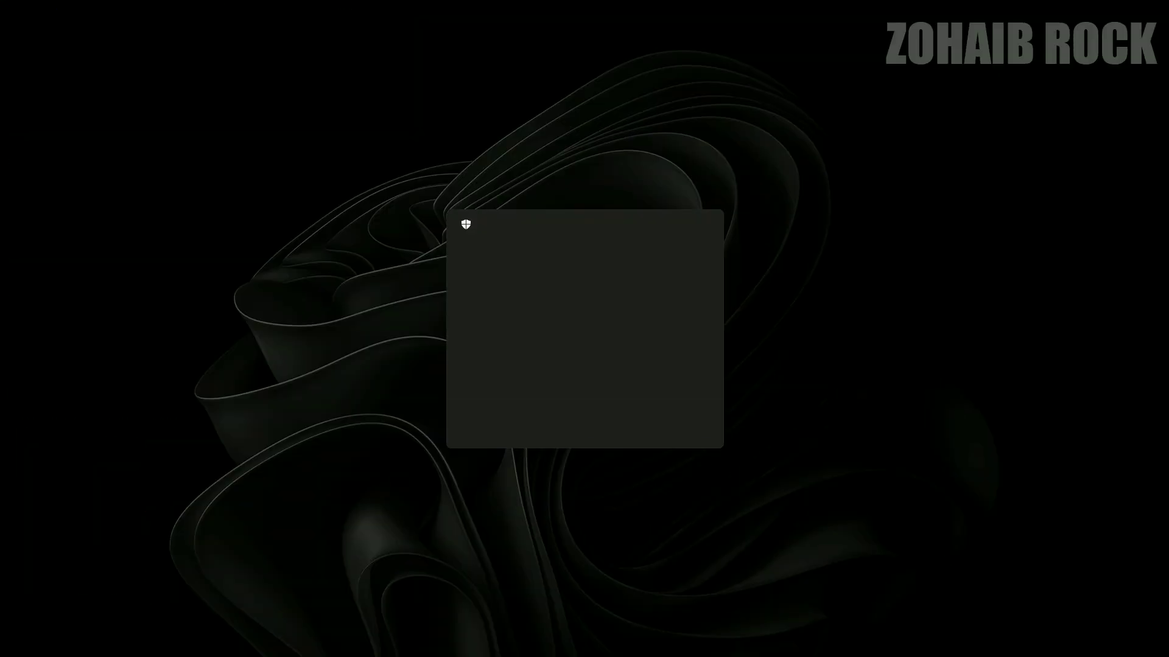
left_click(541, 422)
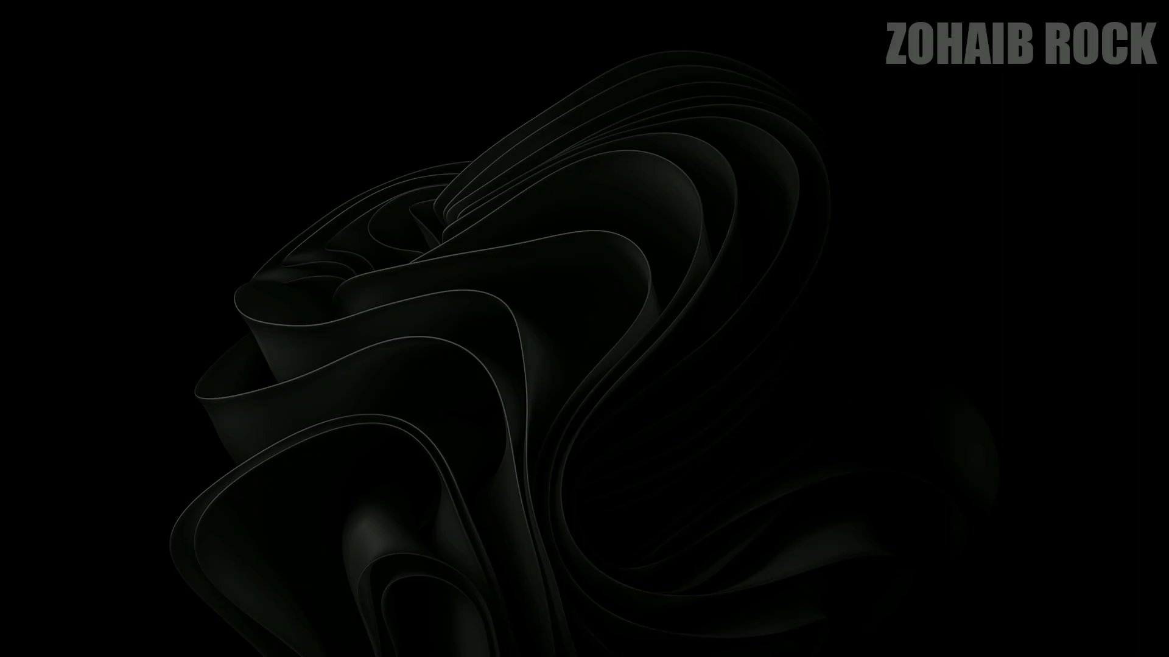
left_click(578, 425)
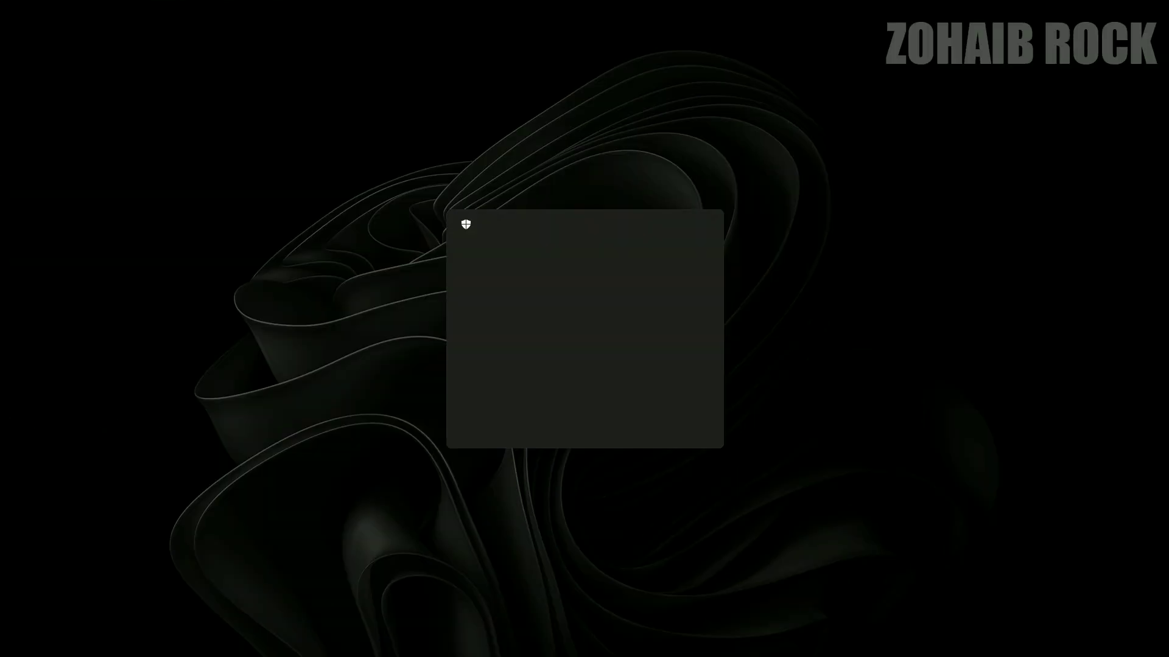
left_click(615, 422)
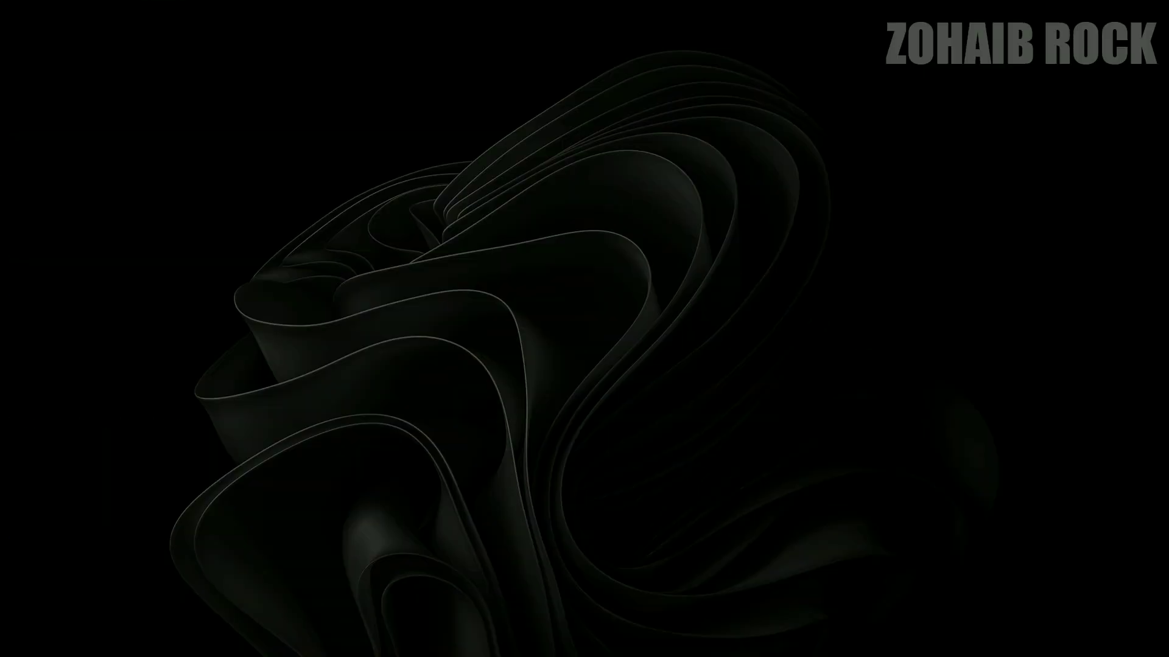
left_click(554, 429)
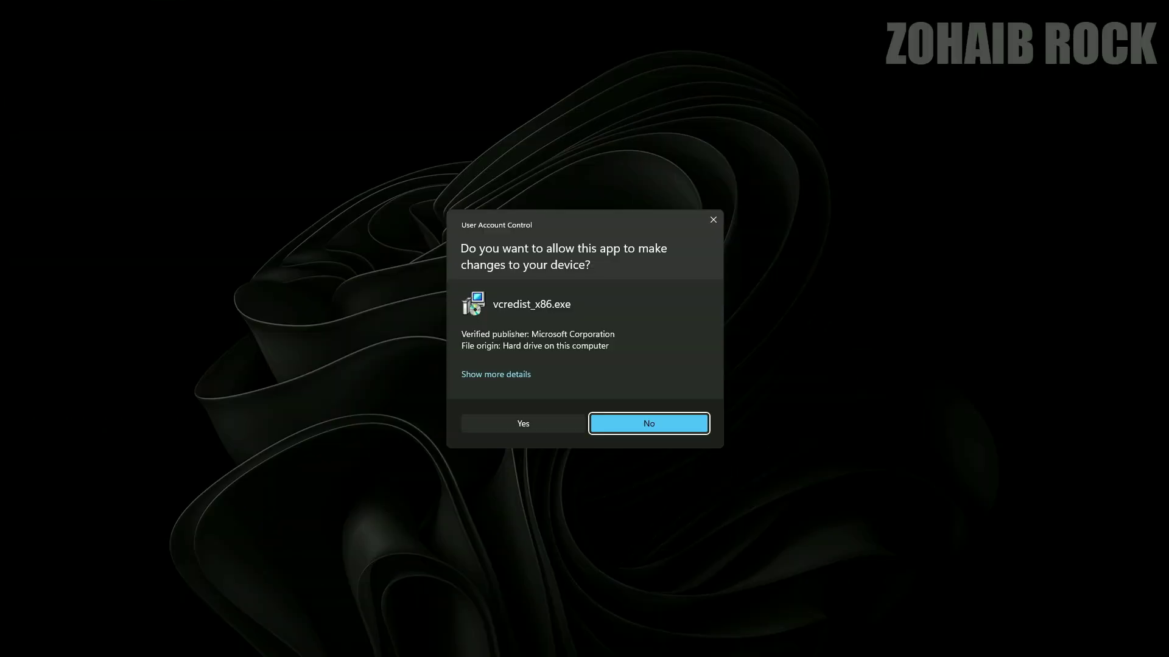
left_click(550, 430)
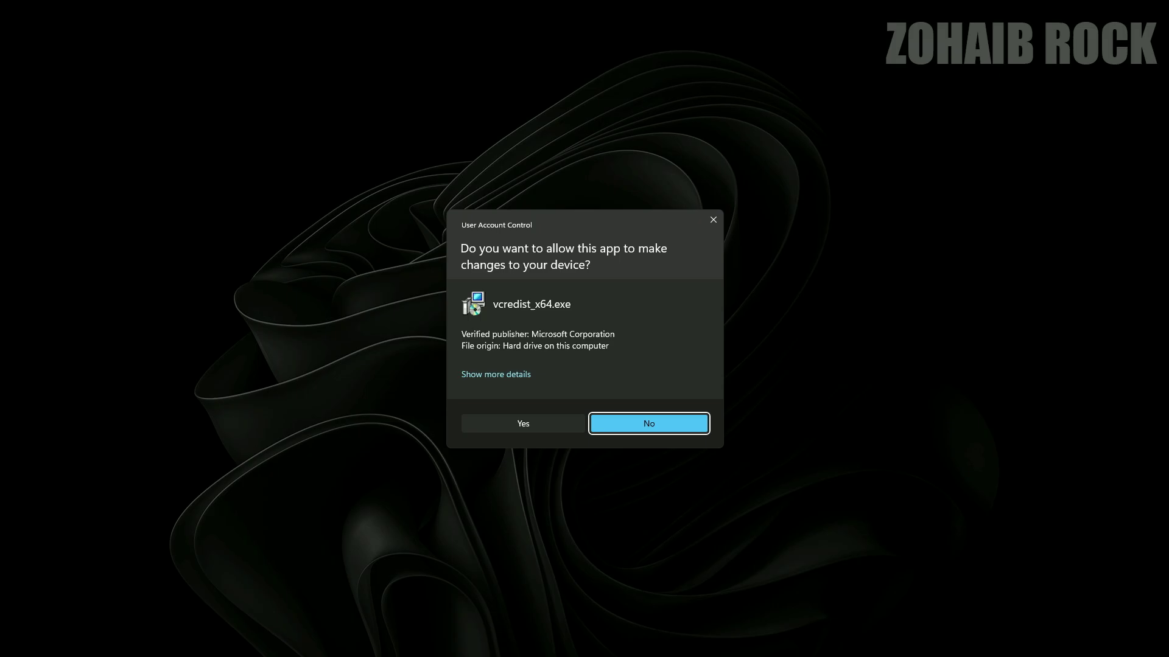
left_click(576, 427)
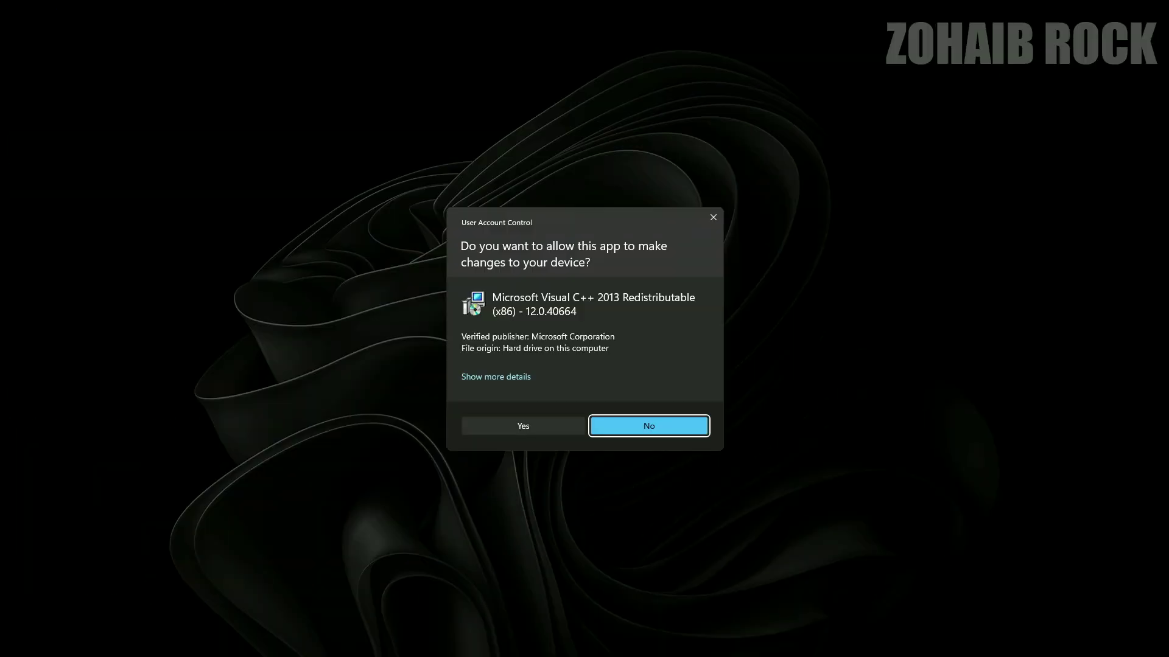
left_click(582, 426)
left_click(564, 426)
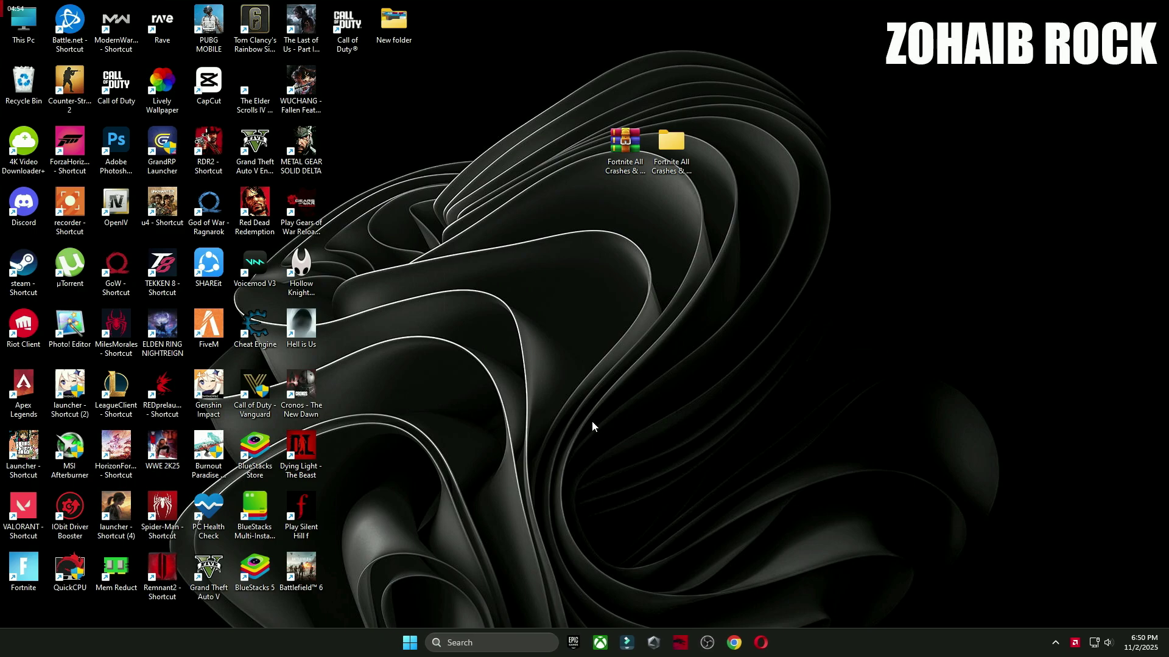
Open the Epic Games Launcher and verify Fortnite's files through the game's management options in the library
left_click(573, 641)
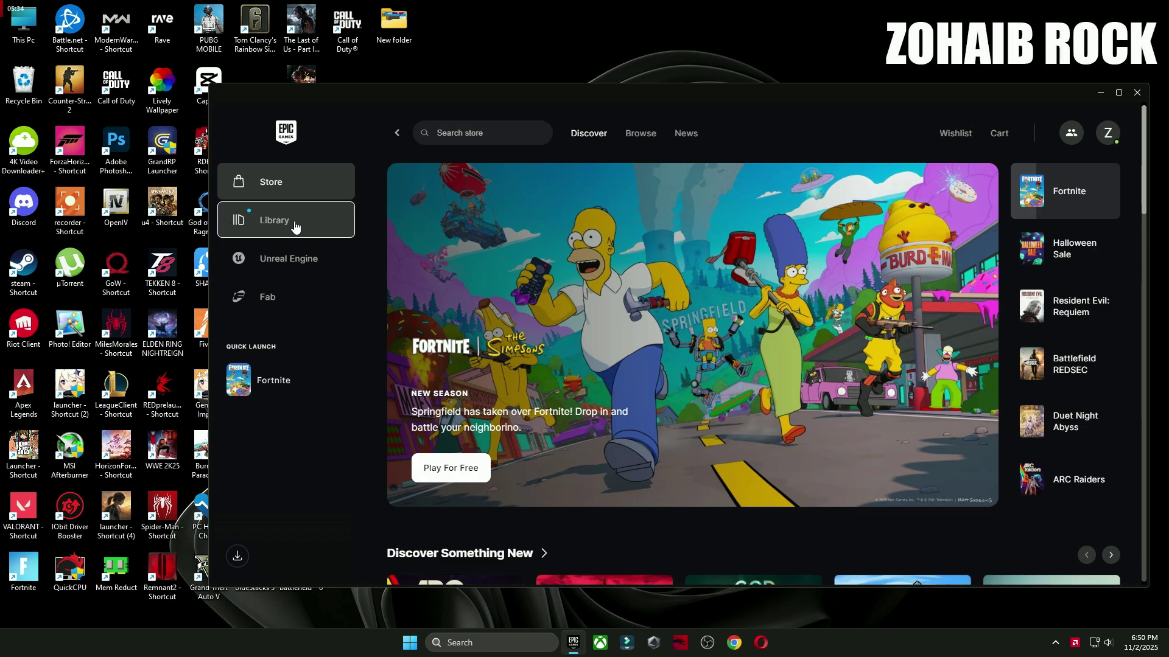
left_click(300, 225)
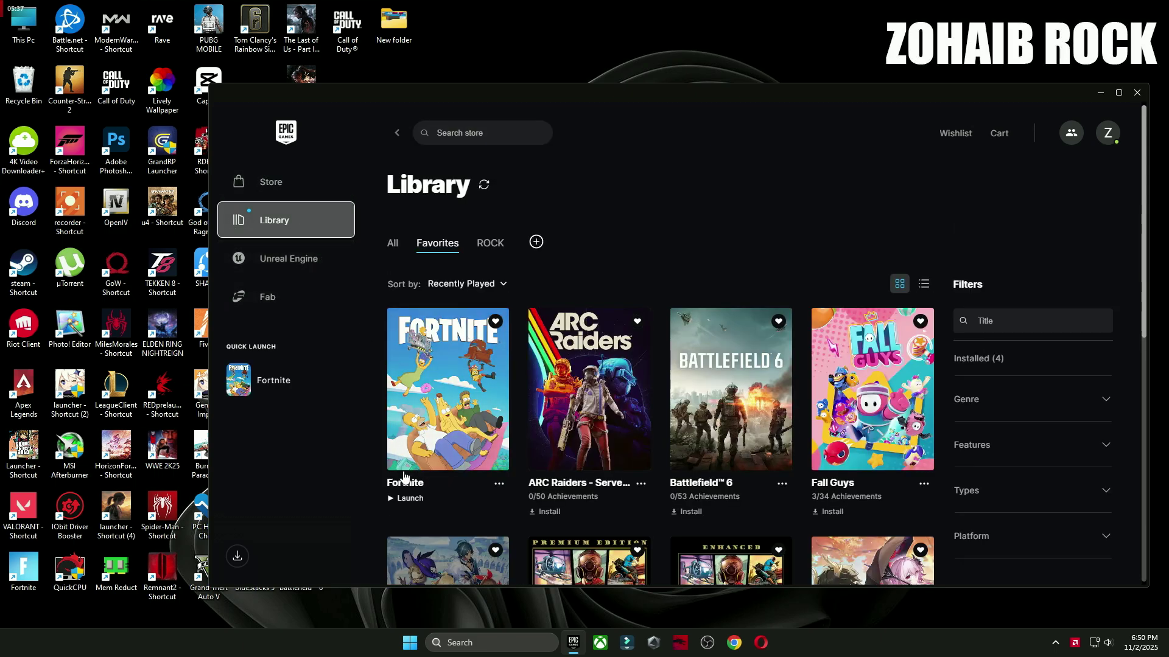
left_click(499, 487)
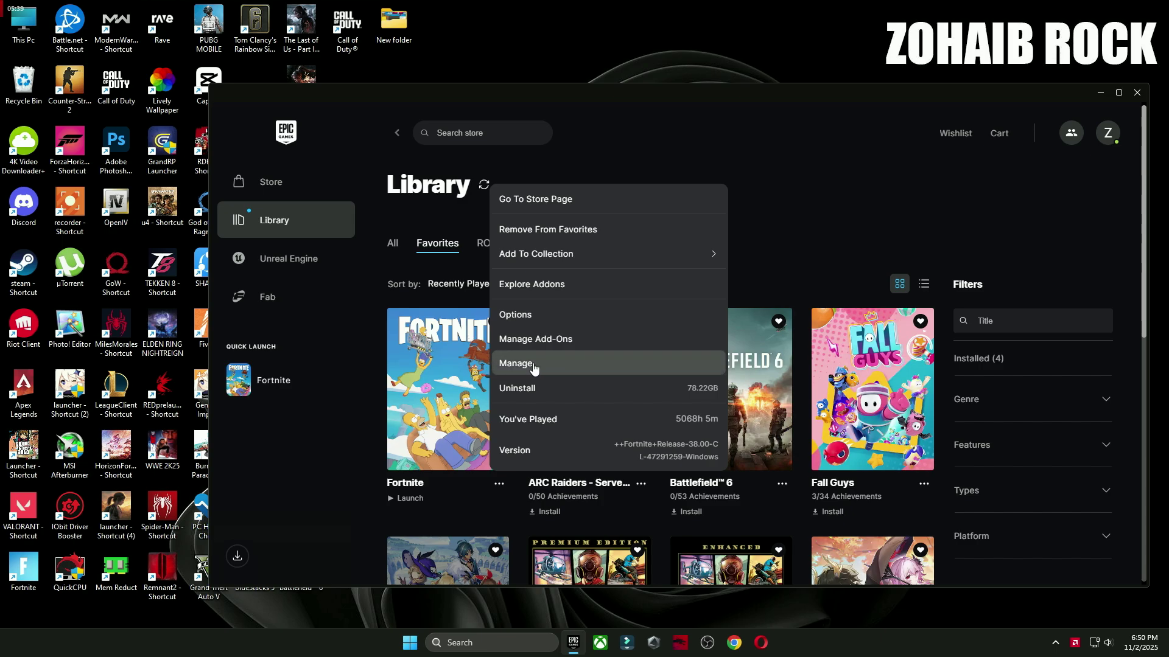
left_click(555, 365)
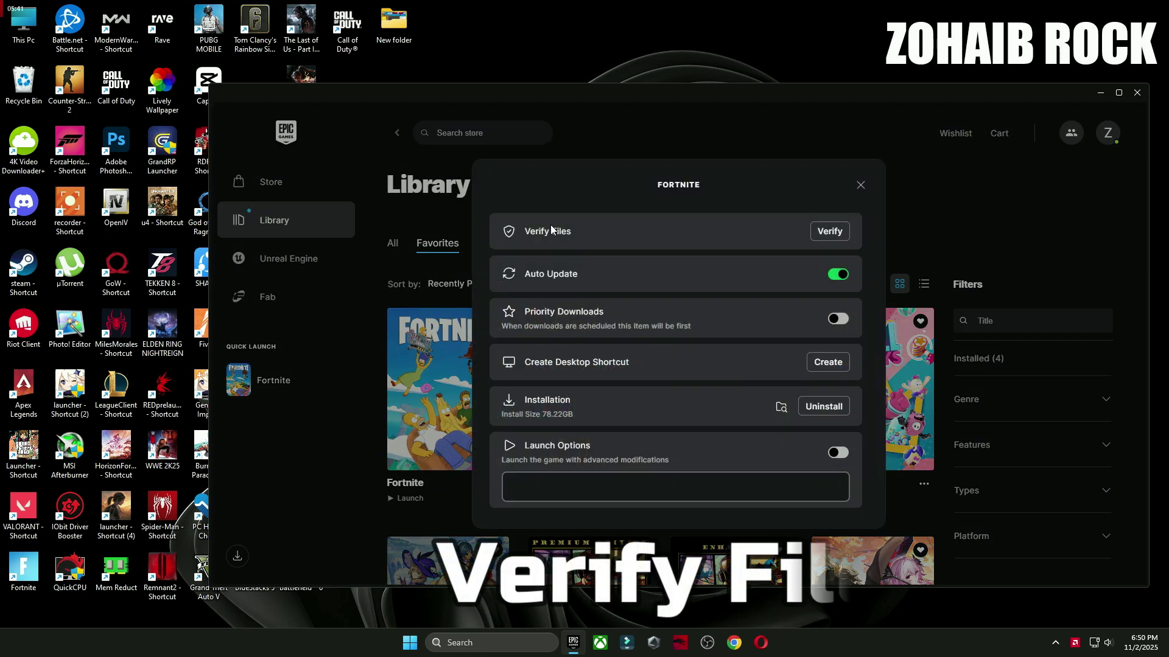
left_click(829, 231)
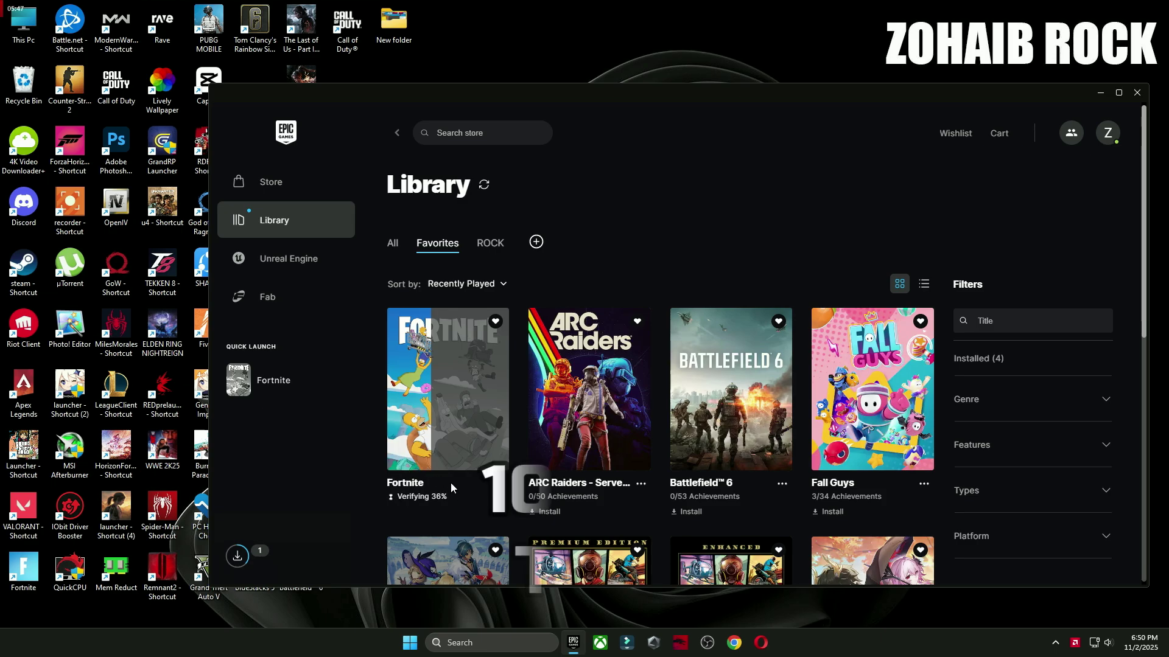
Open the Windows power options
left_click(409, 644)
left_click(736, 601)
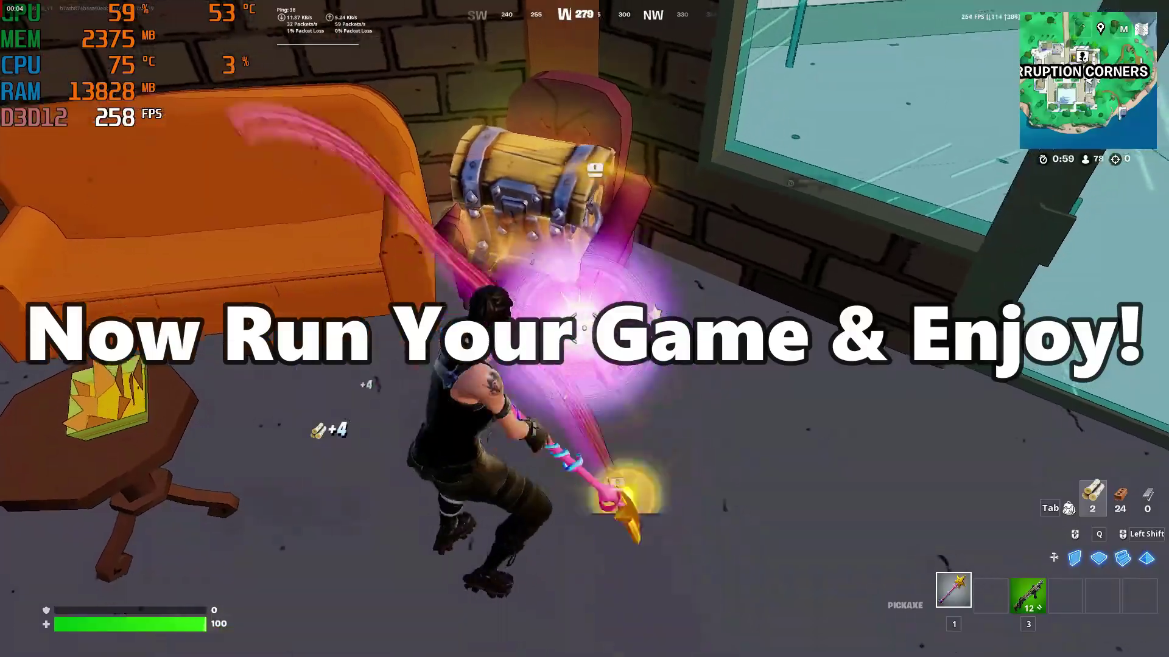
key("e")
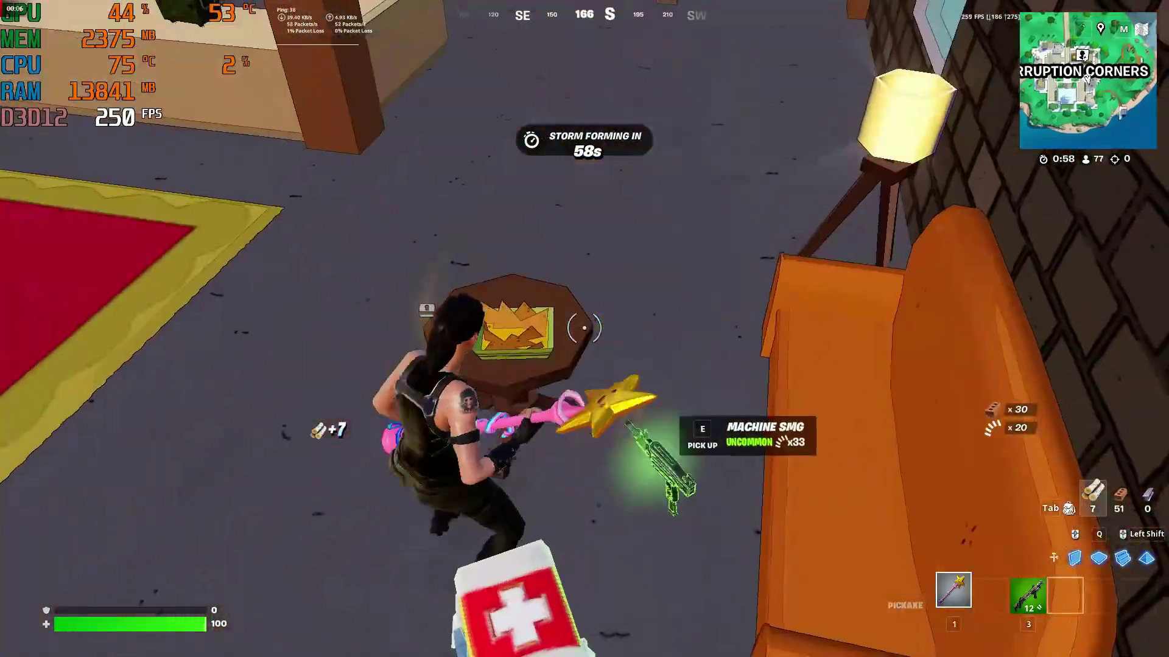
left_click(584, 329)
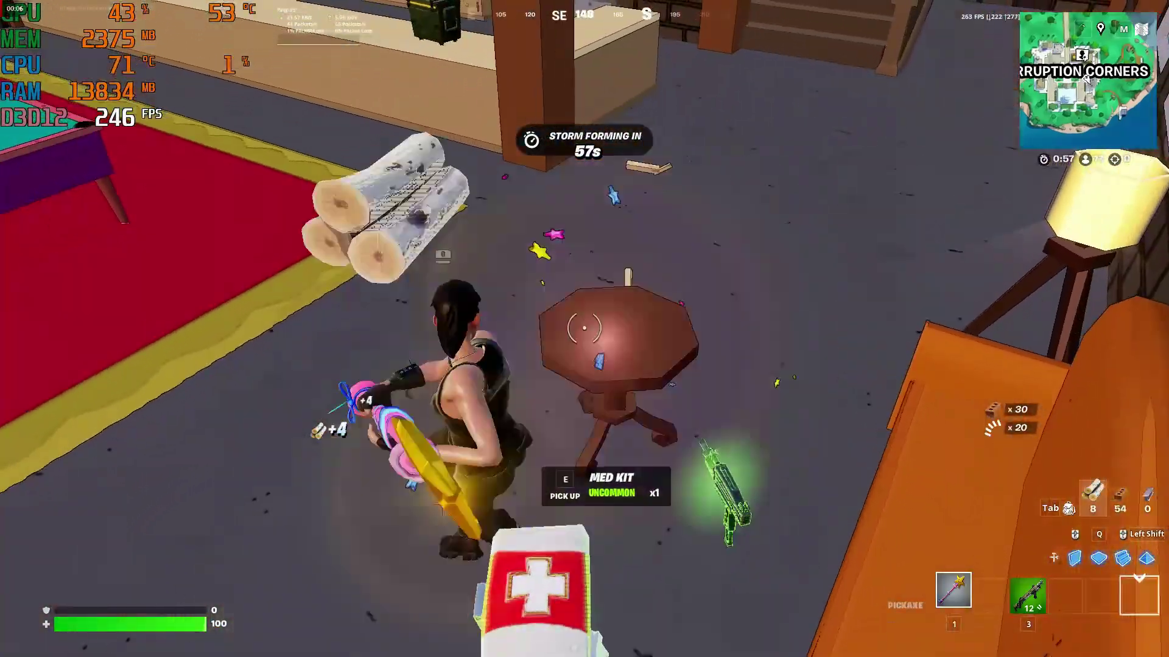
left_click(585, 329)
left_click(584, 329)
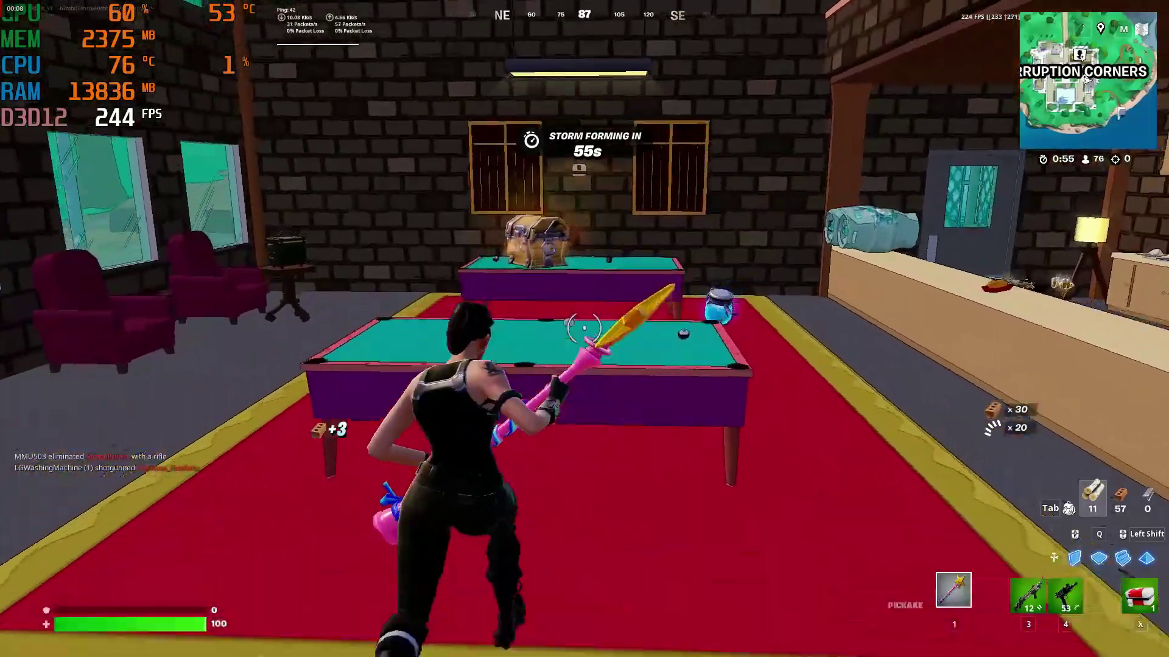
left_click(584, 329)
left_click(584, 328)
left_click(584, 328)
left_click(584, 328)
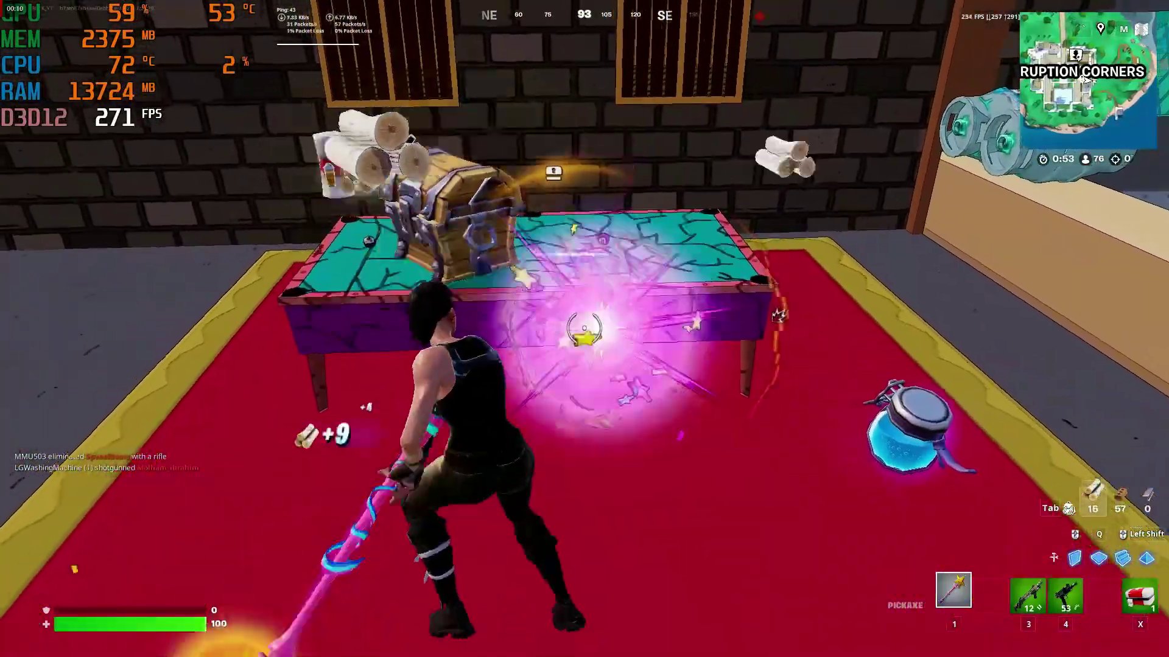
left_click(584, 328)
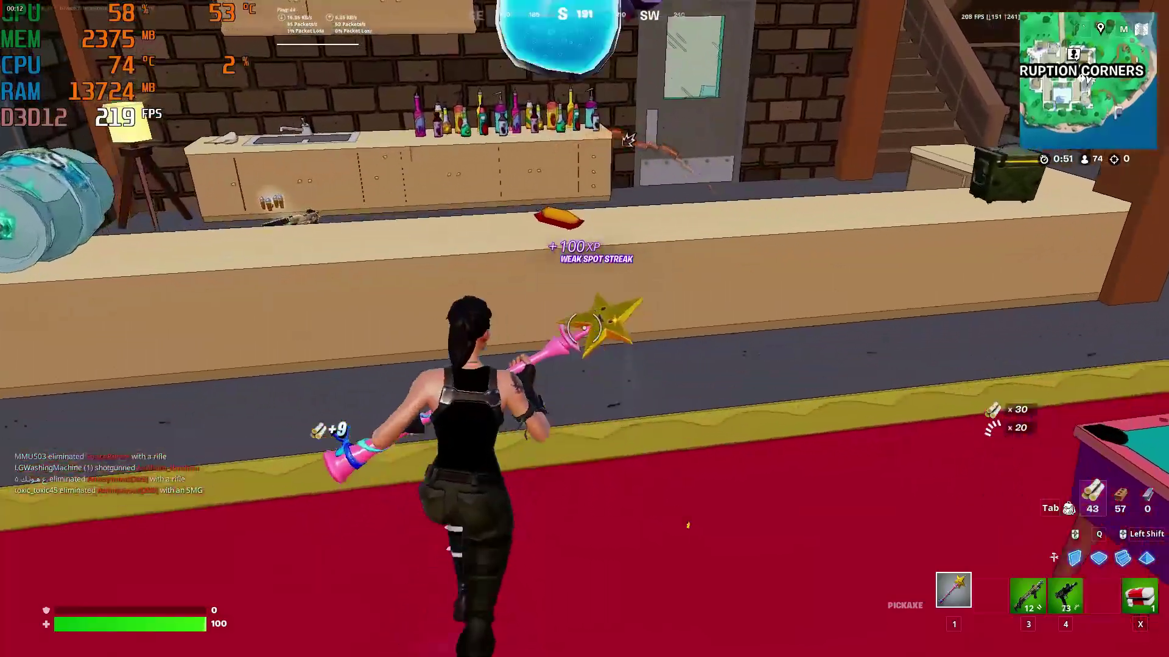
left_click(585, 329)
left_click(584, 329)
left_click(584, 329)
left_click(585, 328)
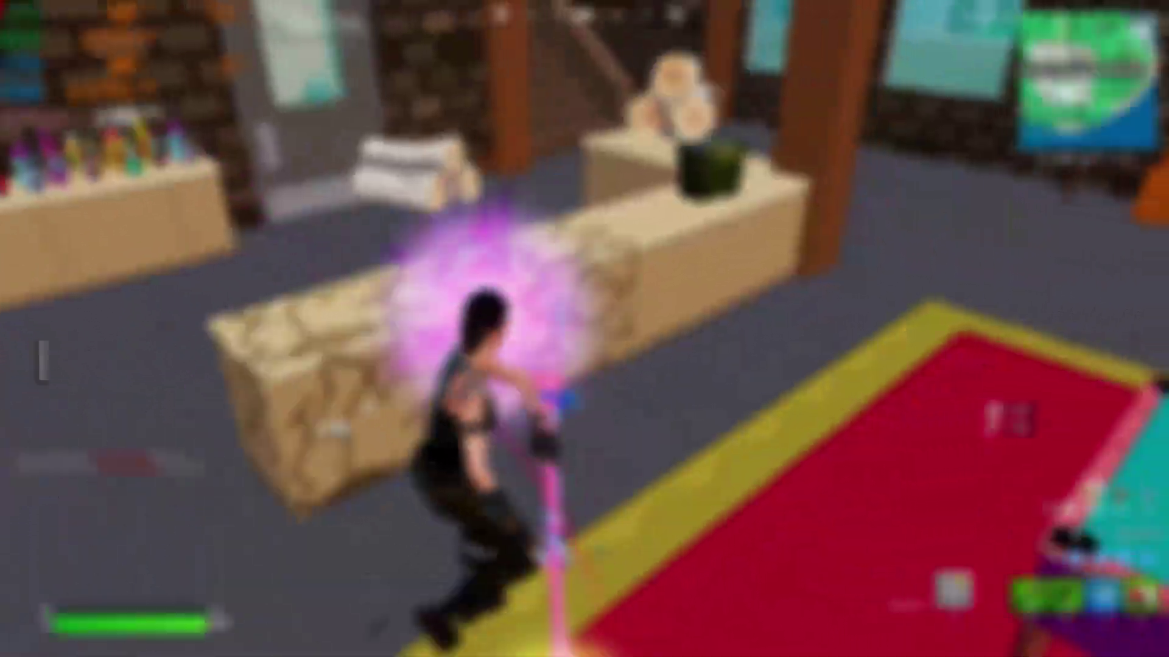
left_click(584, 329)
key("w")
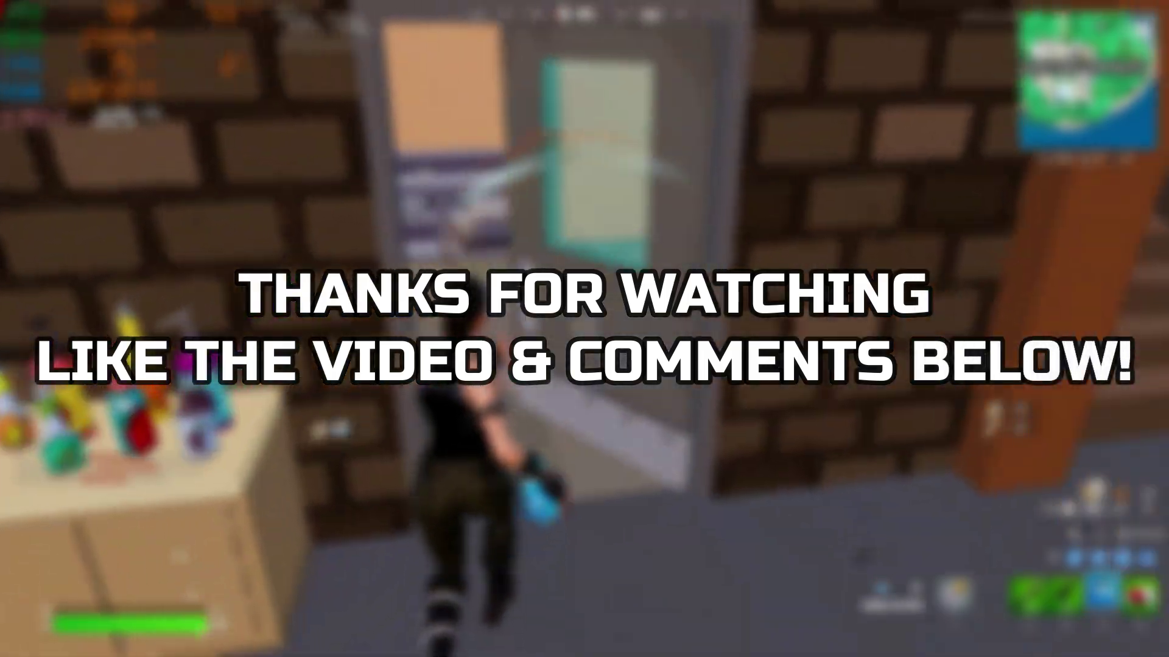
key("Tab")
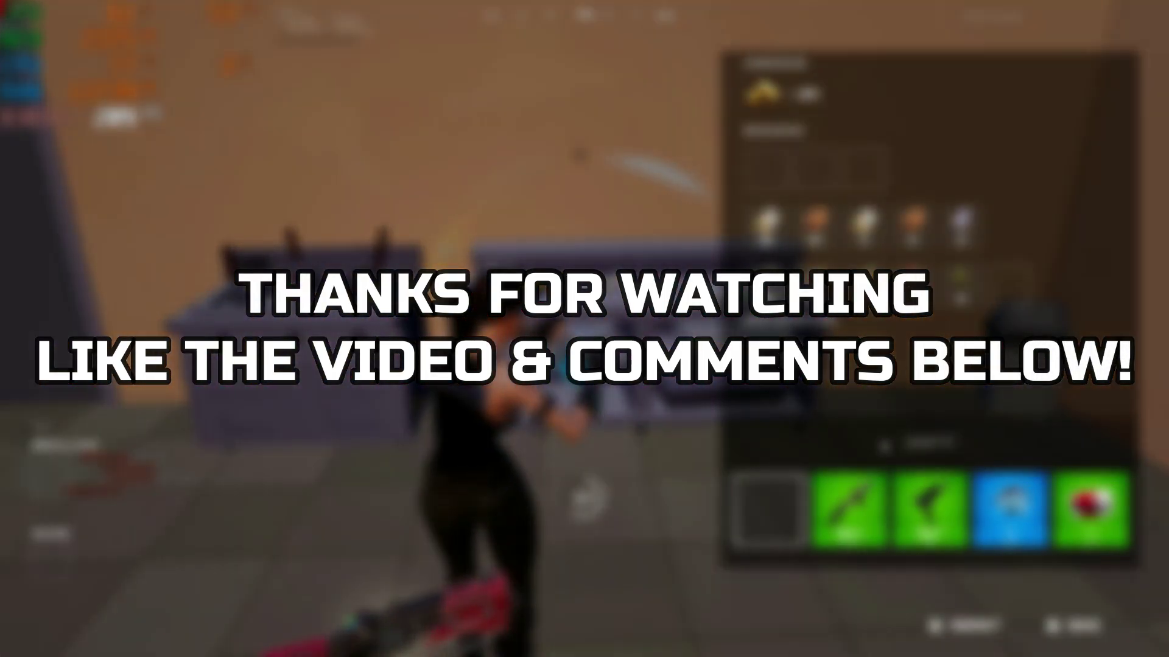